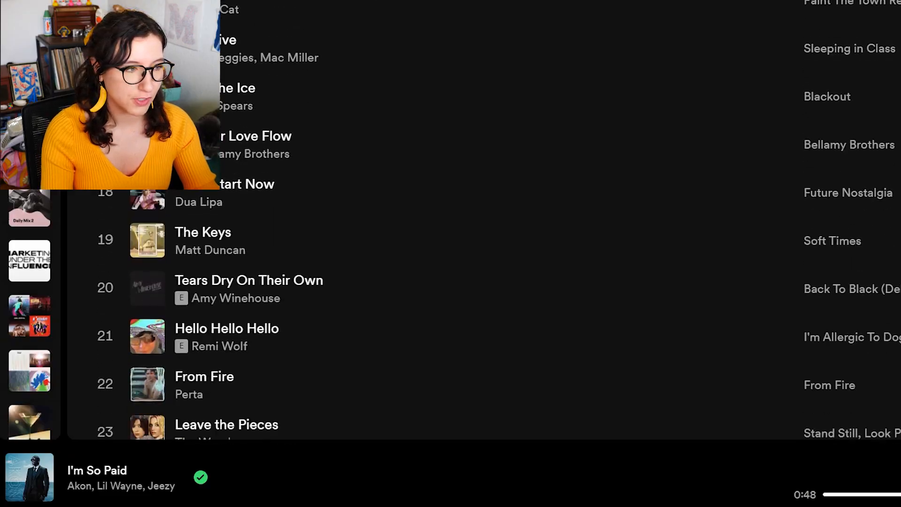
scroll(469, 282, down, 10)
scroll(469, 282, down, 12)
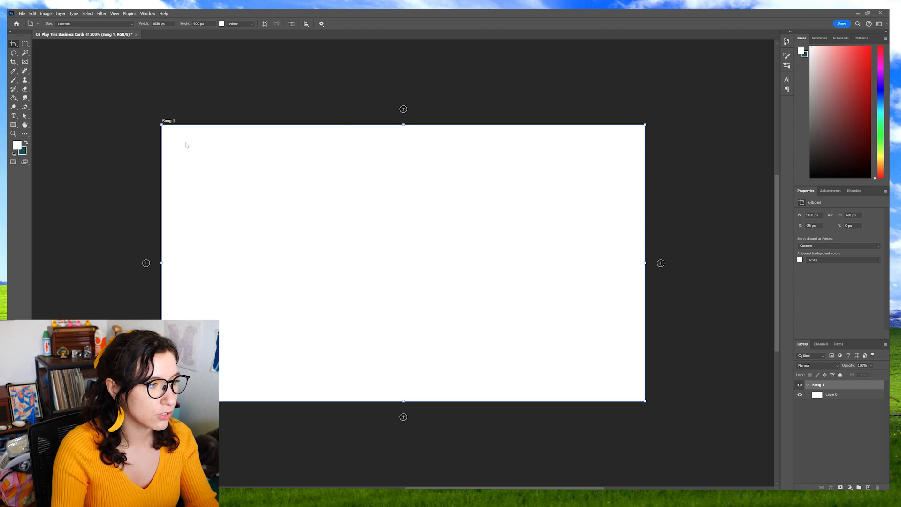
- Add the title text "Scar Tissue" in black Arial Black on the Song 1 artboard
key(v)
drag(240, 167, 416, 253)
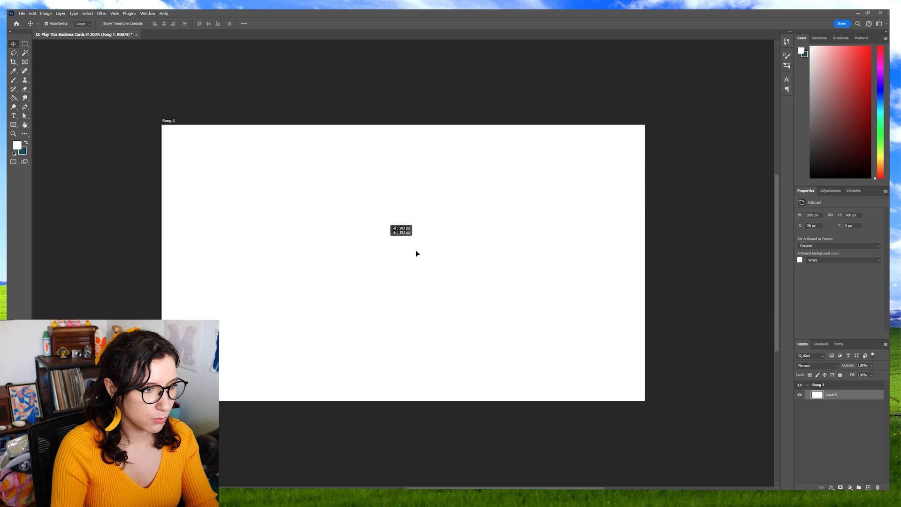
key(t)
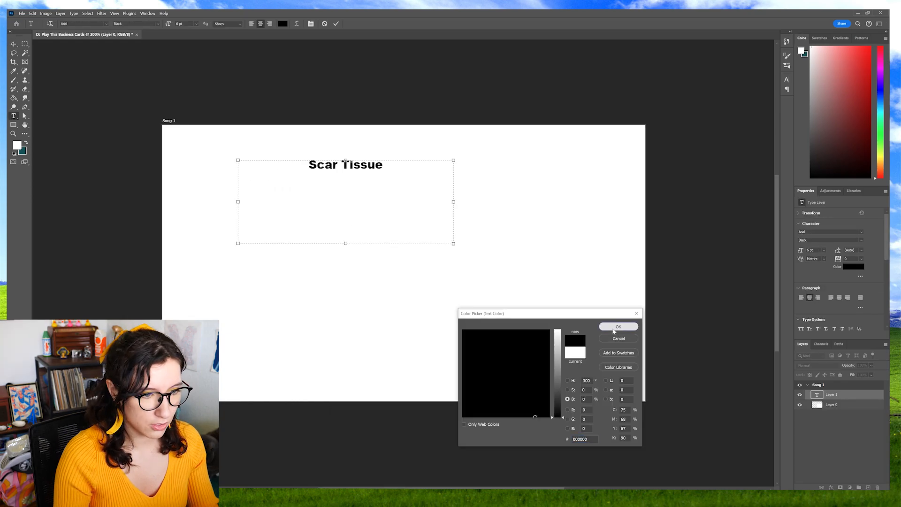
click(618, 327)
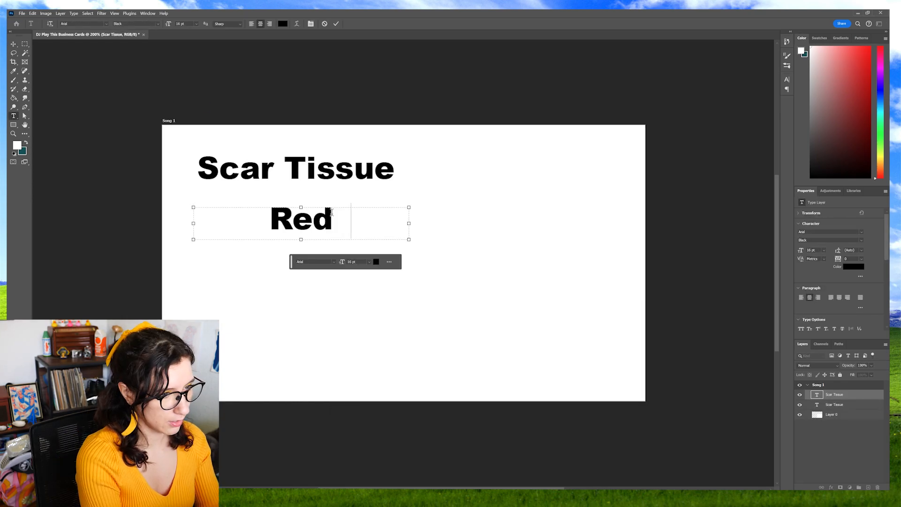
- Add the artist line "Red Hot Chili Peppers" and the album line "California" below the title at 16 pt
text(Hot )
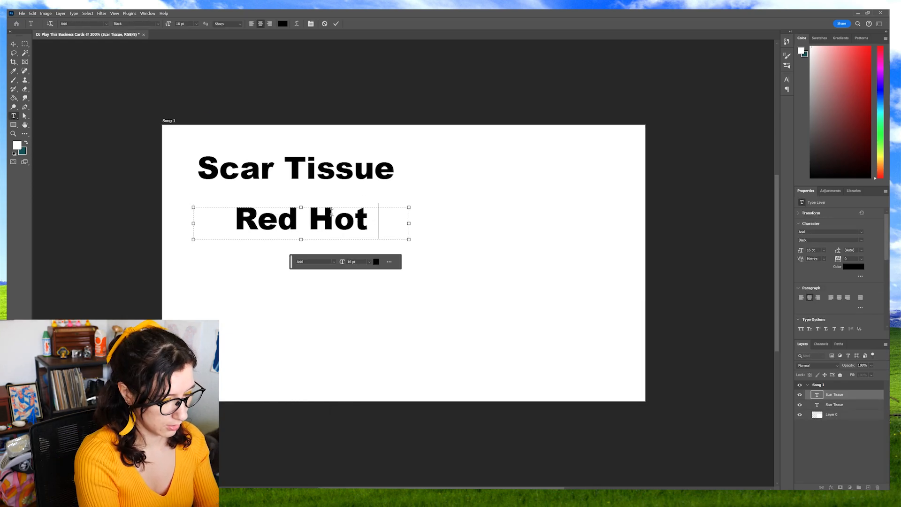
text(Chili)
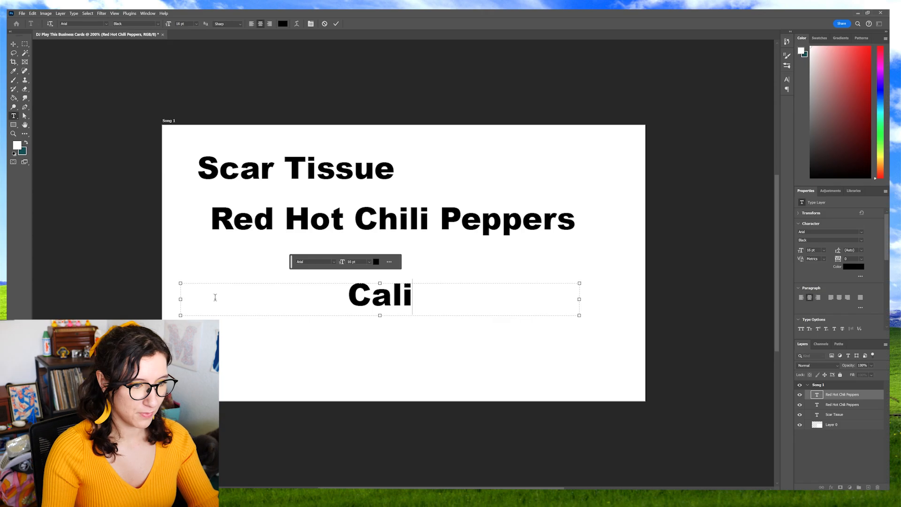
text(fornia)
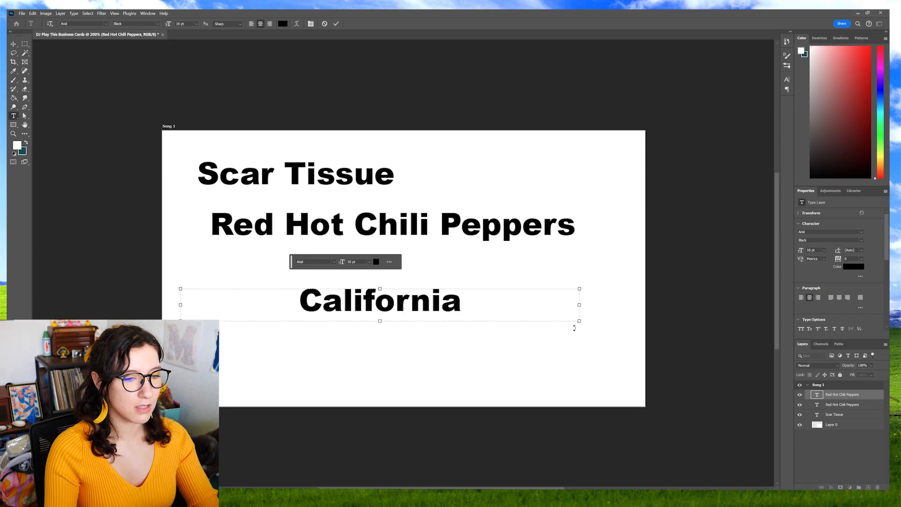
drag(579, 303, 351, 311)
key(ctrl+Return)
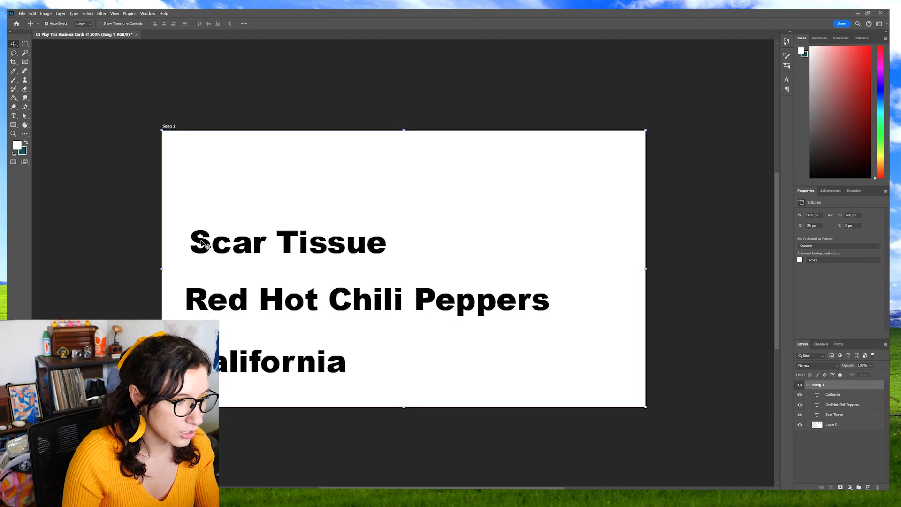
click(201, 242)
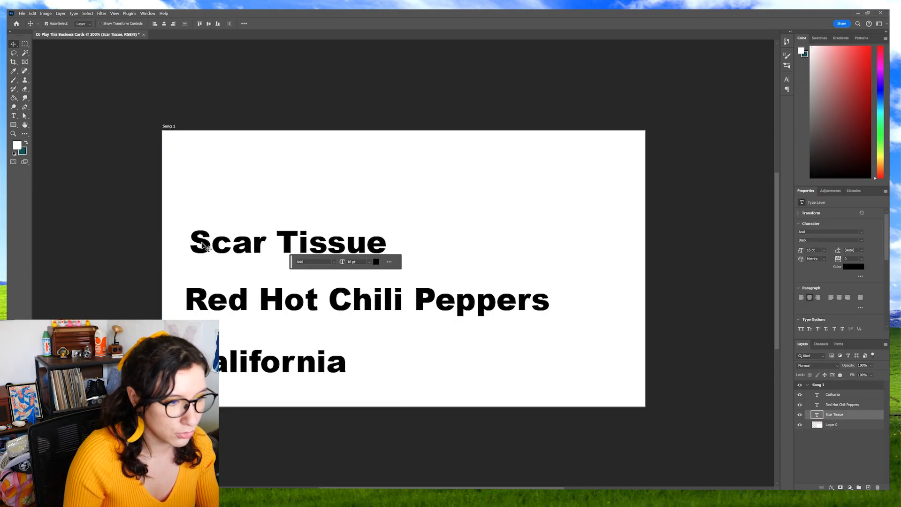
click(230, 313)
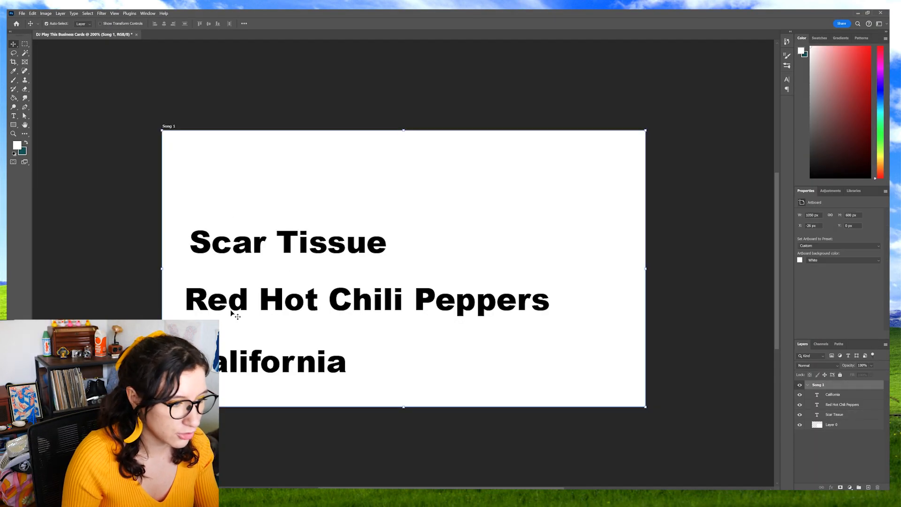
click(211, 263)
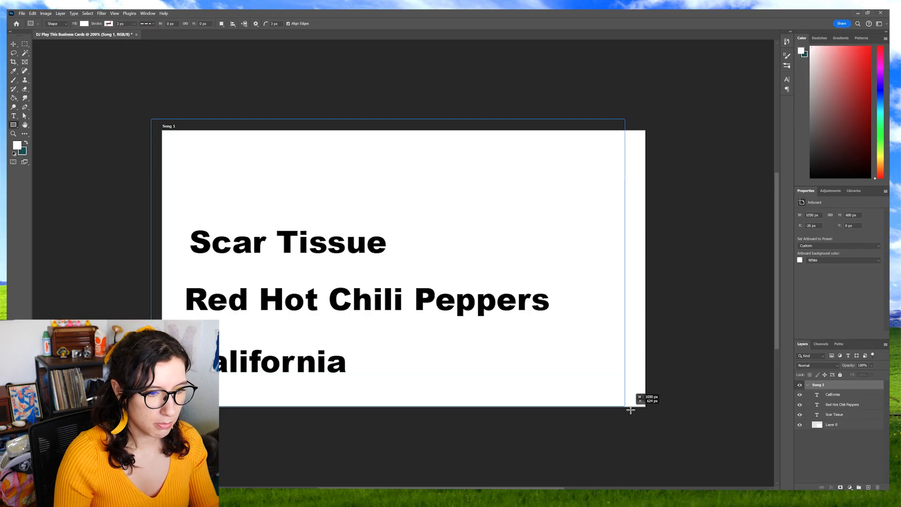
- Draw a rectangle of about 1105 × 668 px covering the whole artboard behind the text and fill it with bright red
drag(631, 409, 658, 426)
click(83, 23)
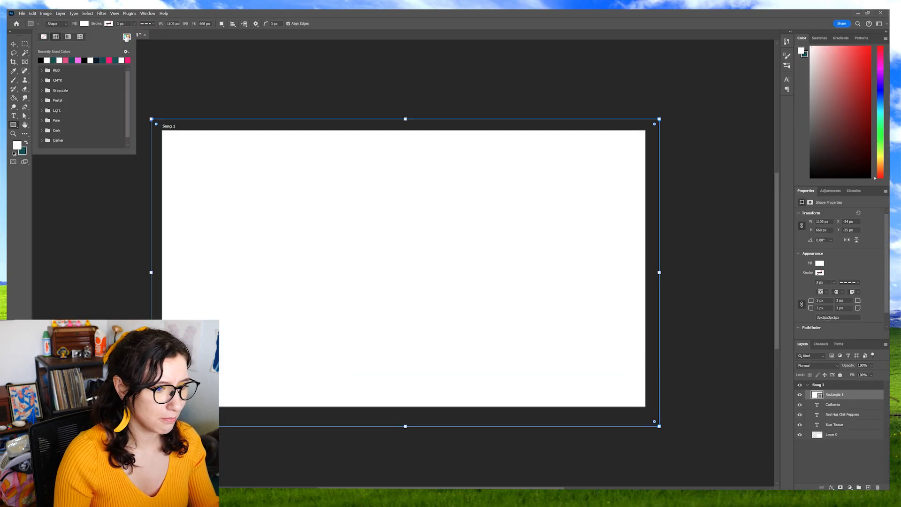
click(126, 36)
drag(544, 353, 460, 344)
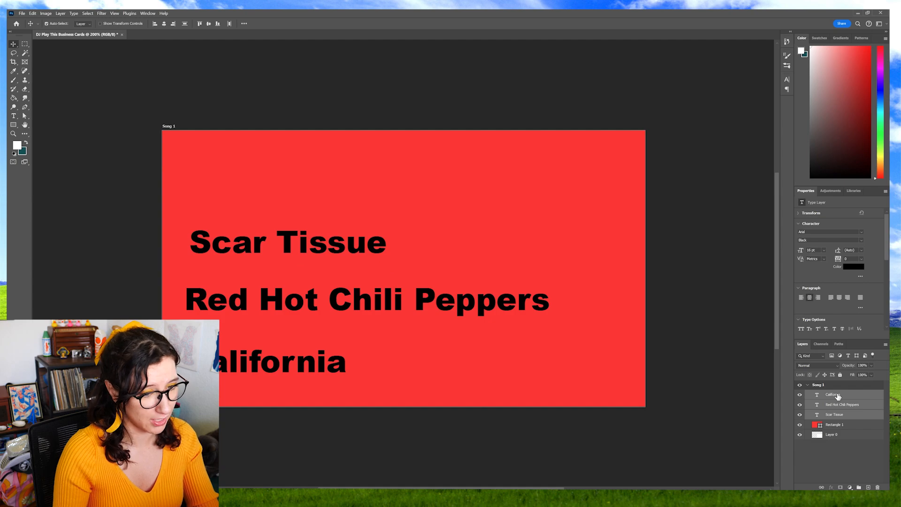
- Recolour the Scar Tissue title from the text colour picker, darkening a red hue to a deep dark red
click(853, 266)
drag(557, 416, 553, 317)
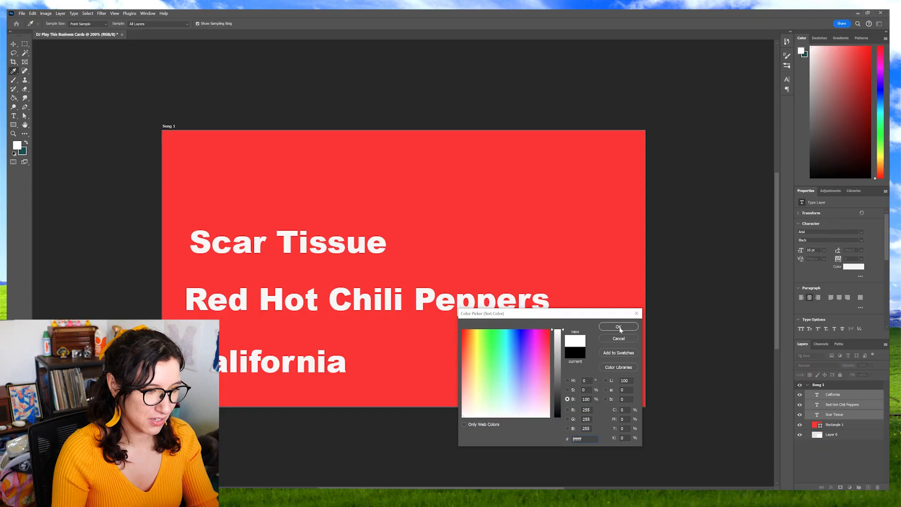
click(549, 335)
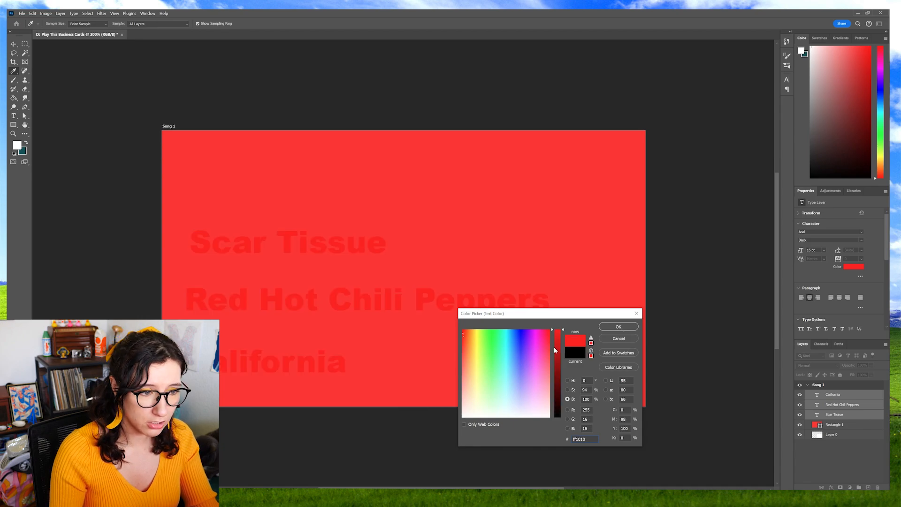
drag(555, 349, 559, 394)
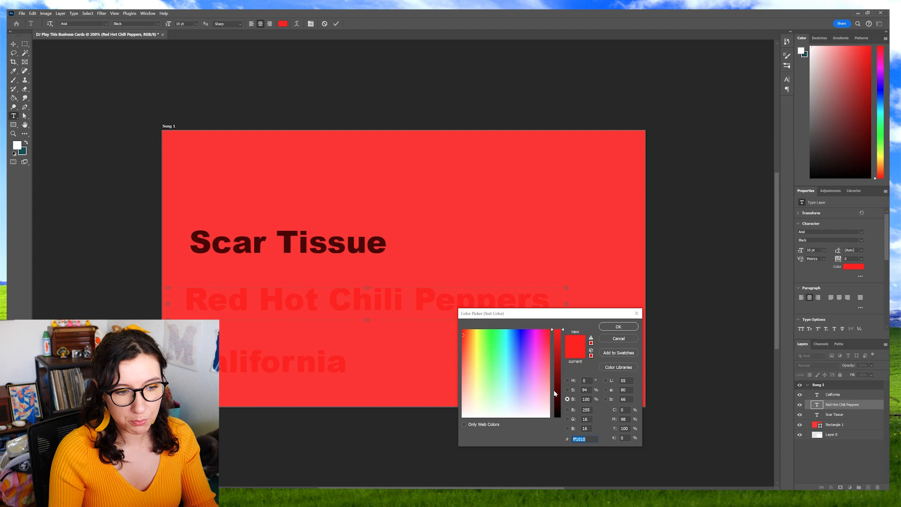
- Set the Red Hot Chili Peppers line to dark red #3d0404 and match the colour of the album line and title
click(556, 395)
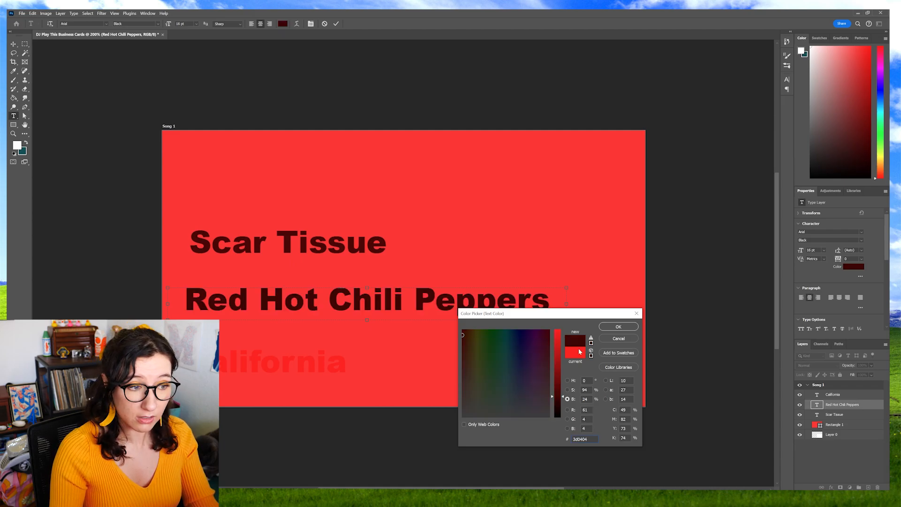
key(Return)
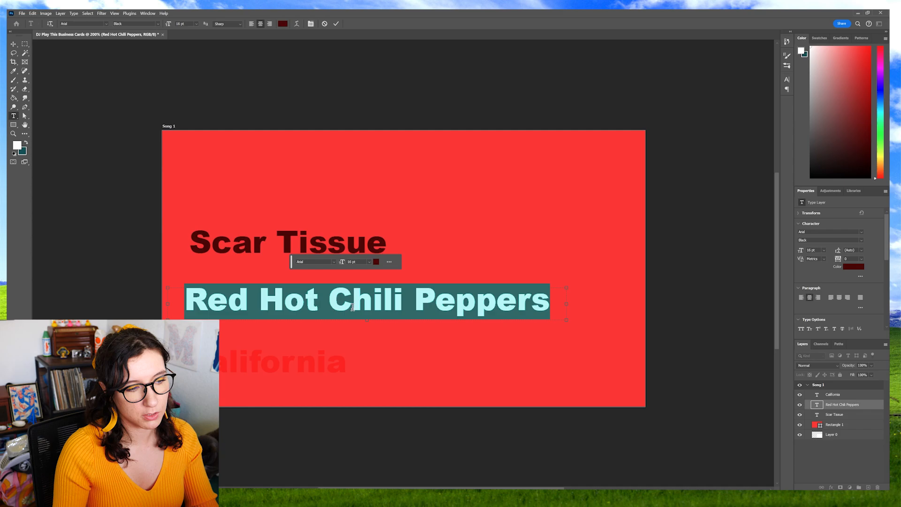
double_click(274, 348)
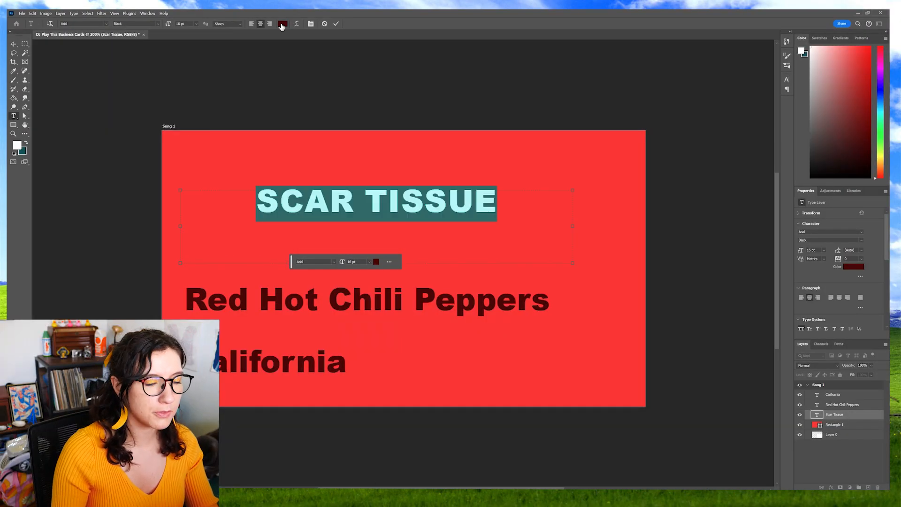
click(282, 24)
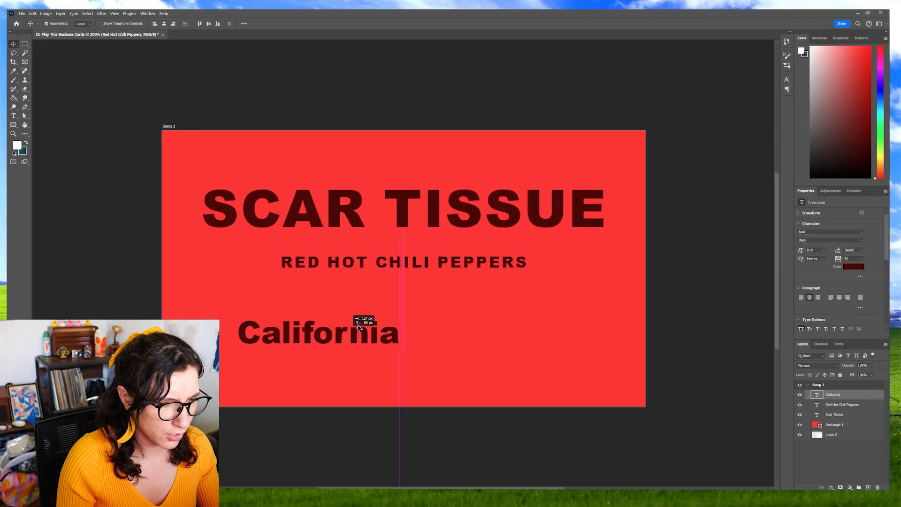
- Centre the album line beneath the artist name as CALIFORNICATION in a smaller font size
drag(358, 327, 439, 295)
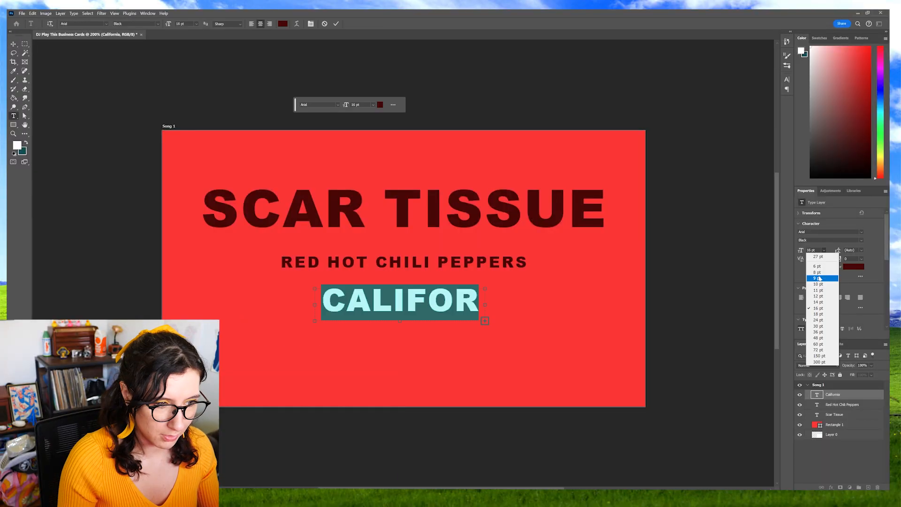
click(819, 283)
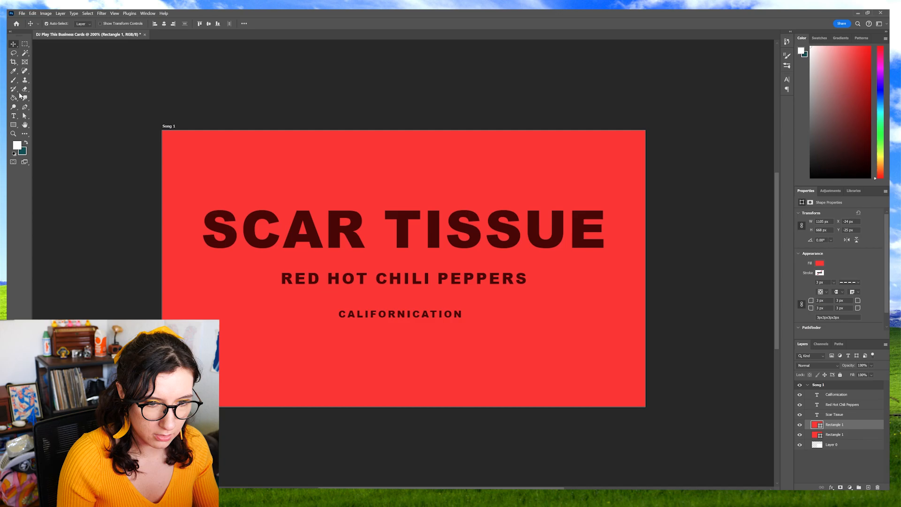
- Apply the Reticulation sketch filter from the Filter Gallery to the duplicated background rectangle, using bright red and dark red as its colours
click(805, 298)
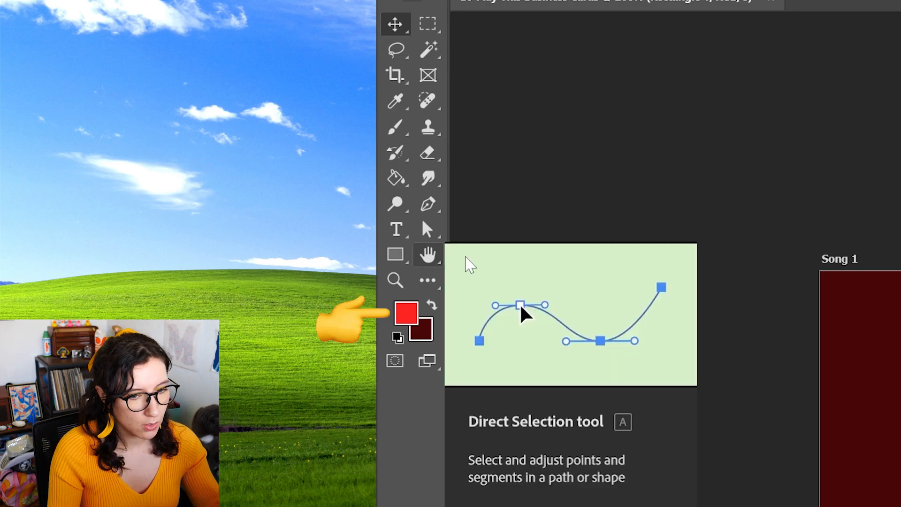
click(524, 8)
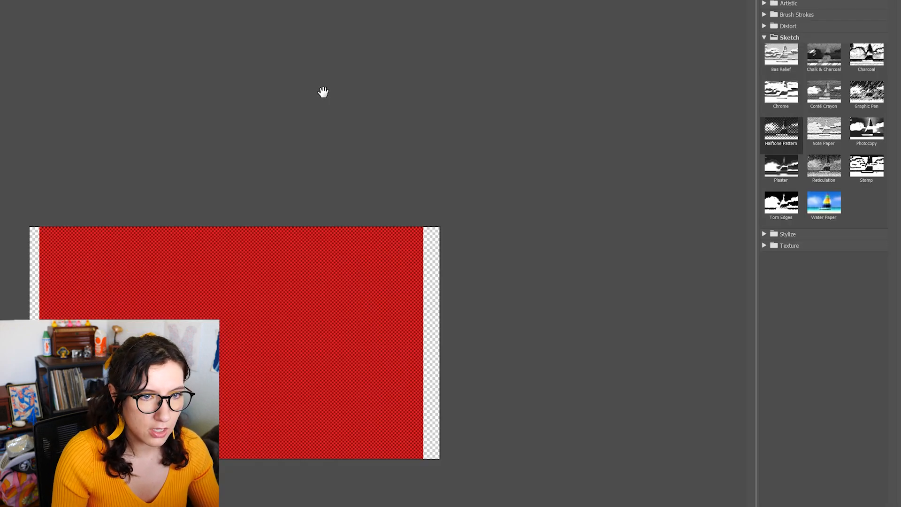
click(789, 246)
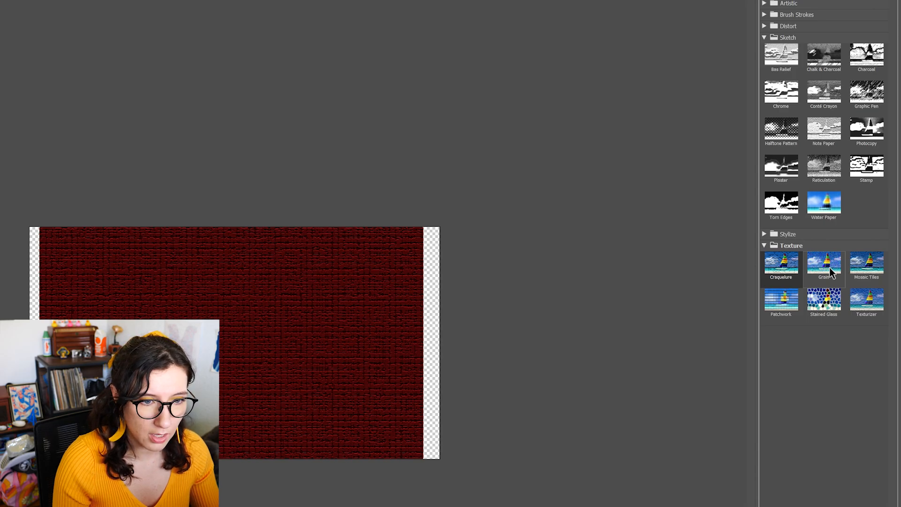
click(804, 211)
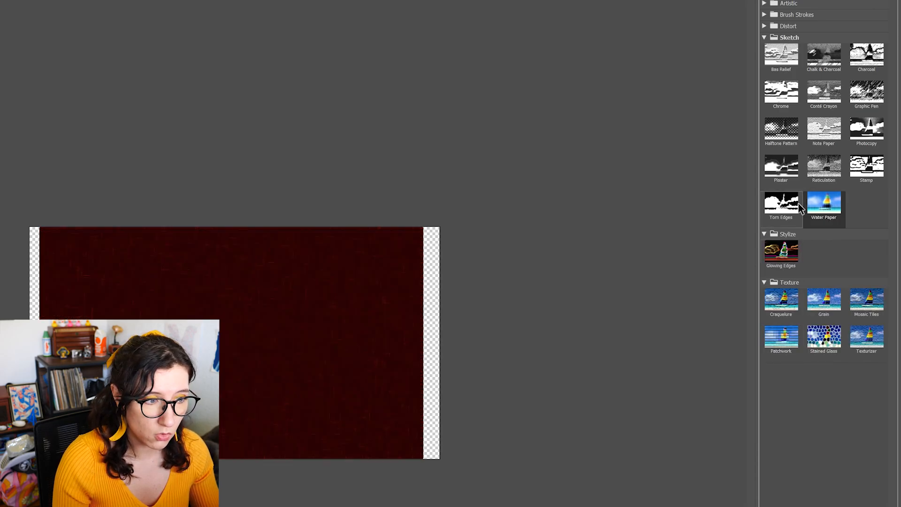
click(874, 172)
click(824, 166)
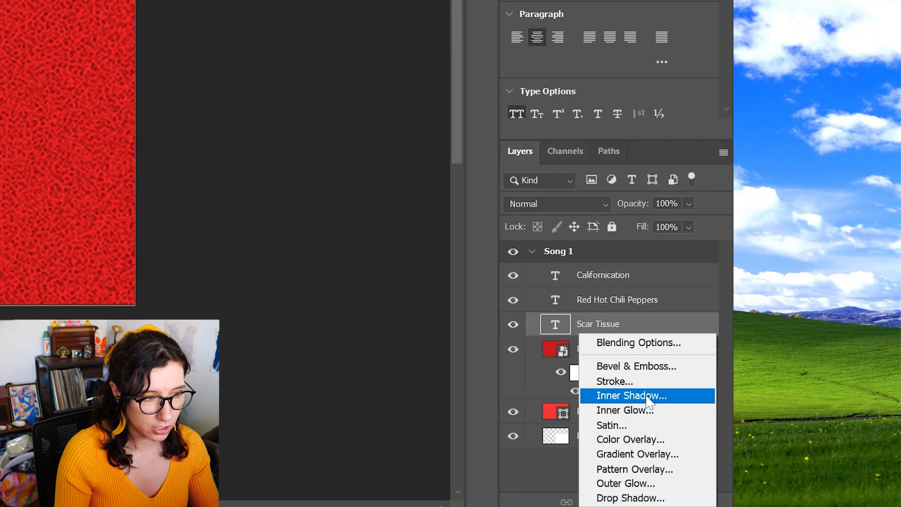
- Add an Inner Shadow to the Scar Tissue text layer in Multiply mode with dark red #490505
click(648, 400)
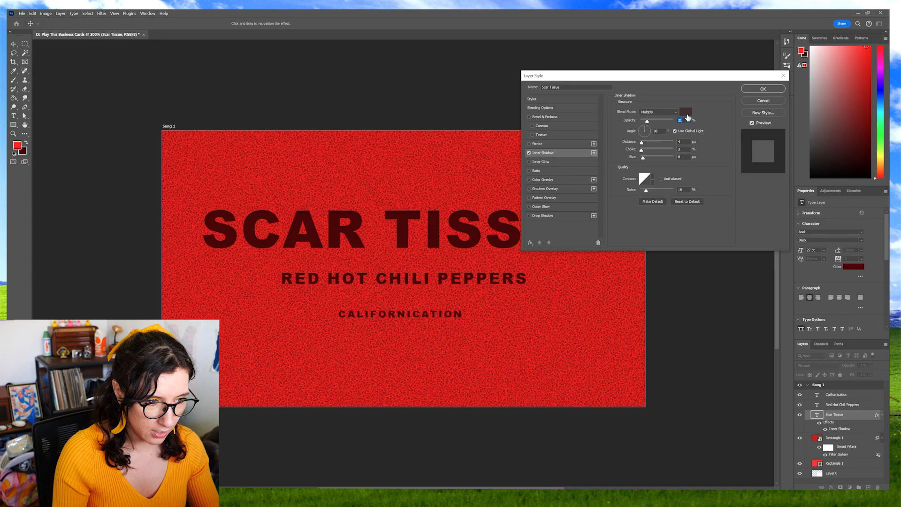
click(686, 112)
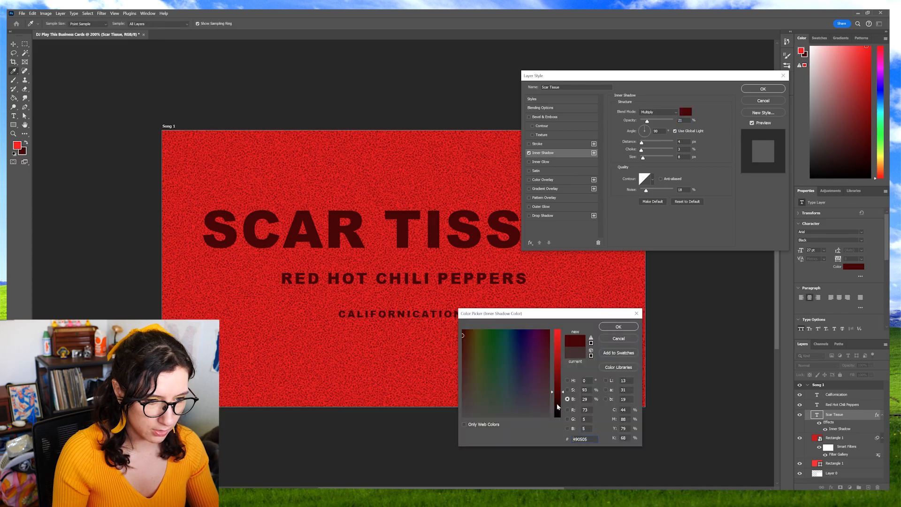
mouse_move(348, 280)
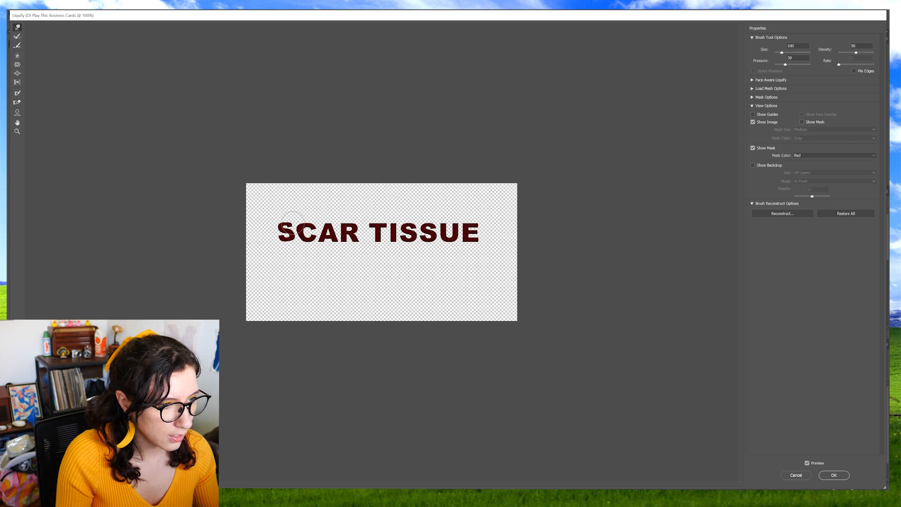
- Warp the letters of the Scar Tissue smart object copy in Liquify with a size 100 brush
drag(295, 221, 322, 225)
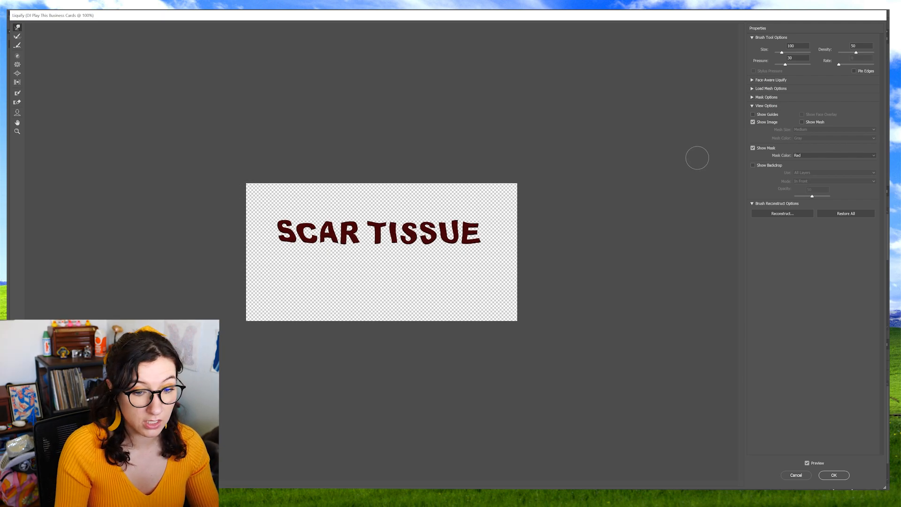
click(833, 475)
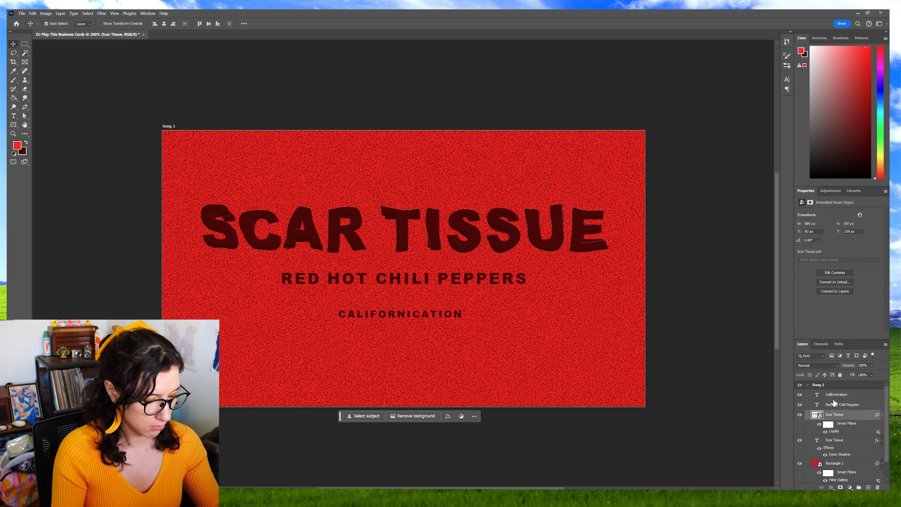
- Enlarge the warped title copy to about 1073 × 127 px and lower its opacity to 53%
key(ctrl+t)
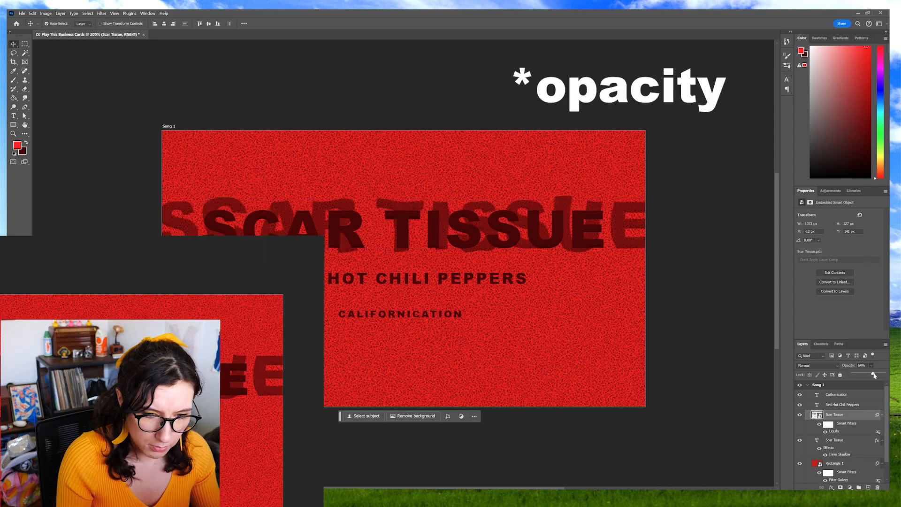
click(838, 465)
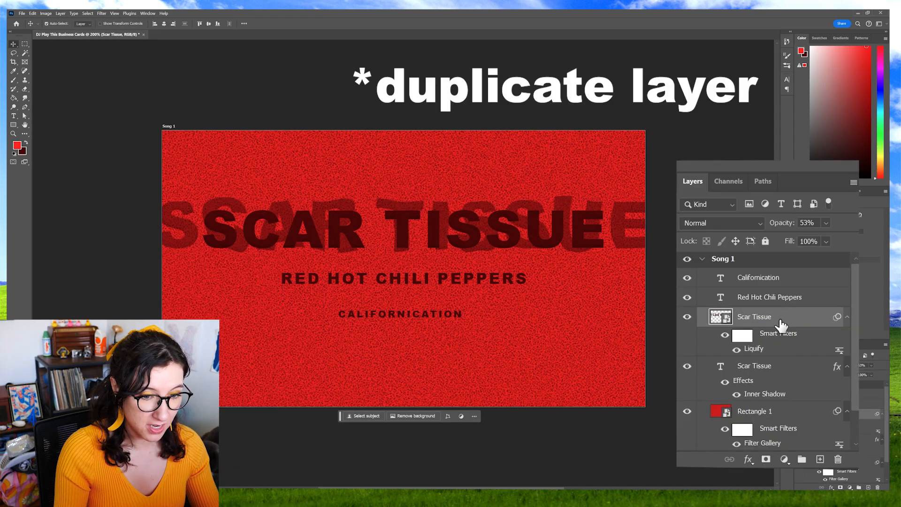
- Duplicate the warped title layer and offset the copy slightly down and to the left
key(ctrl+j)
drag(622, 242, 619, 251)
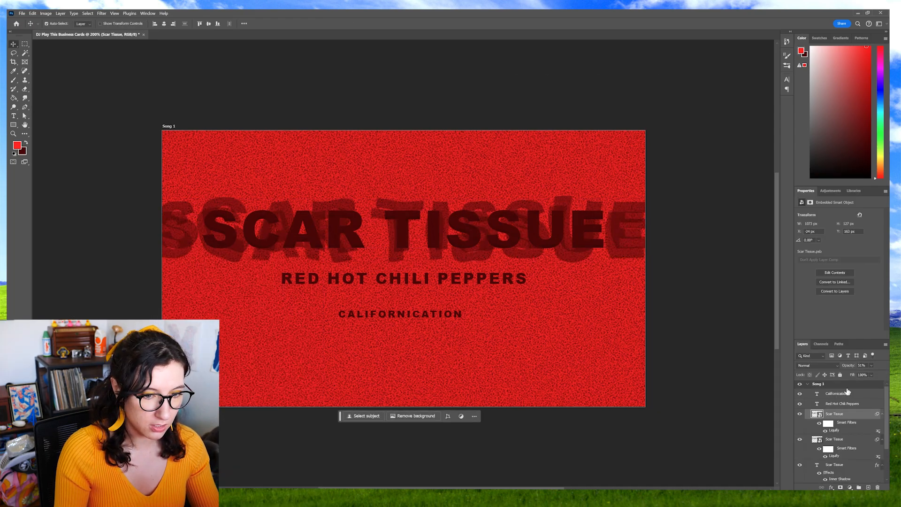
- Add a Color Overlay in light blue #20c8ff to the topmost warped Scar Tissue copy
click(831, 487)
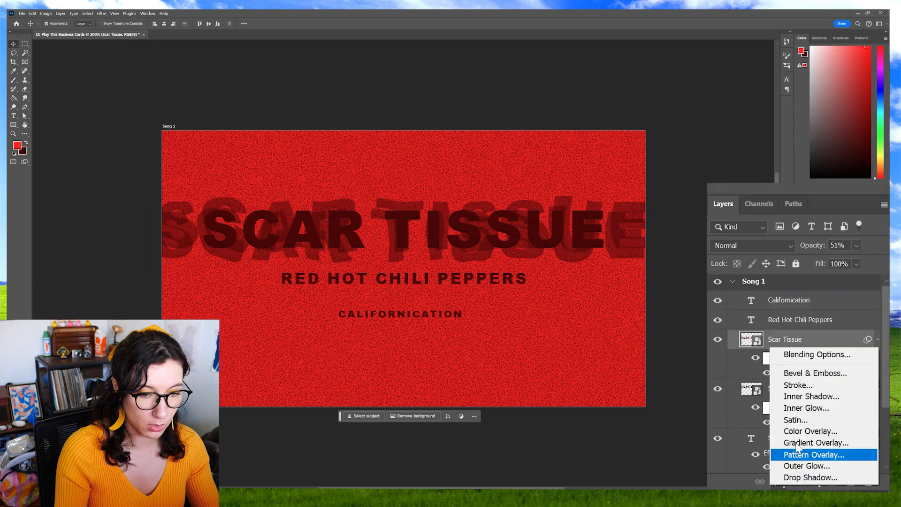
click(819, 431)
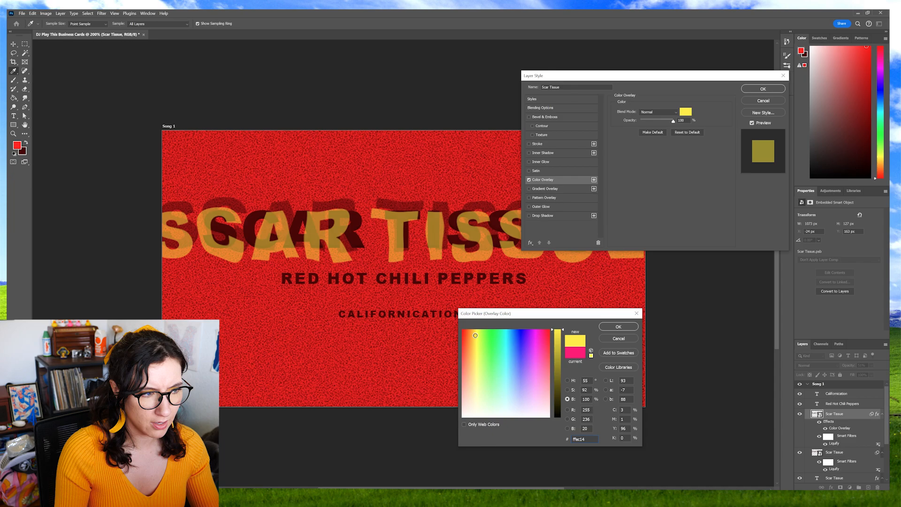
text(20c8ff)
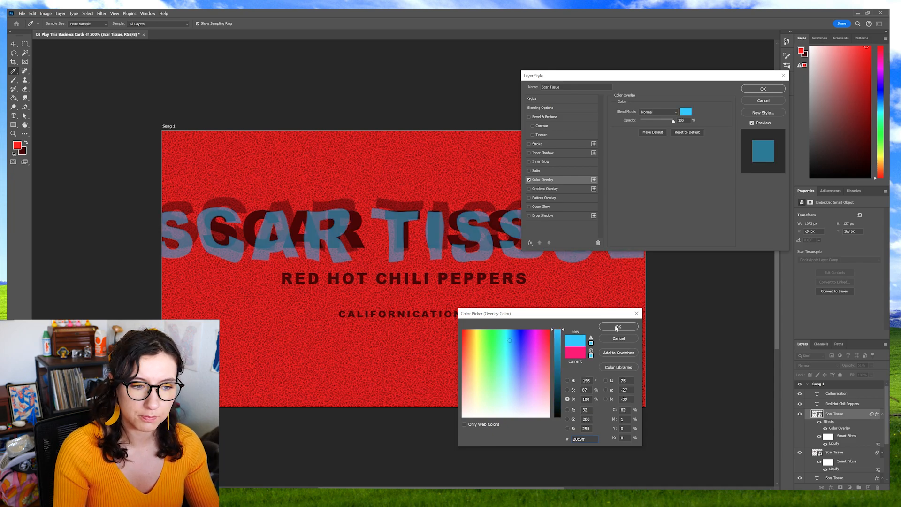
click(617, 326)
key(Return)
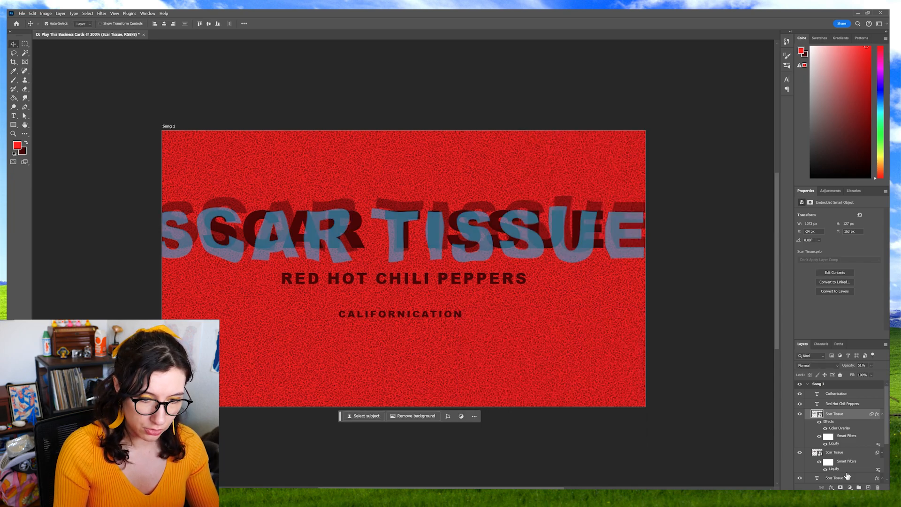
- Move the Scar Tissue text layer above its warped copies and set the blue copy to Multiply at 29% opacity
click(847, 476)
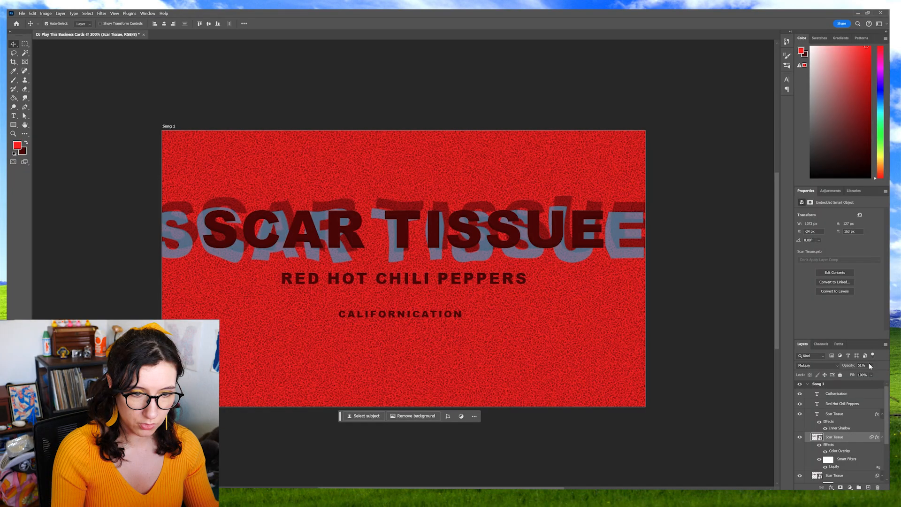
drag(869, 364, 861, 375)
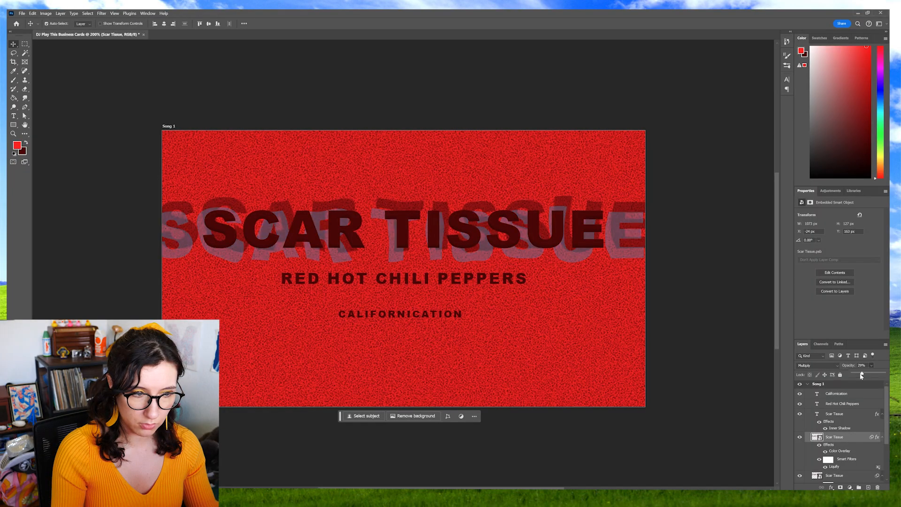
- Set the Red Hot Chili Peppers text size to 13 pt
double_click(817, 404)
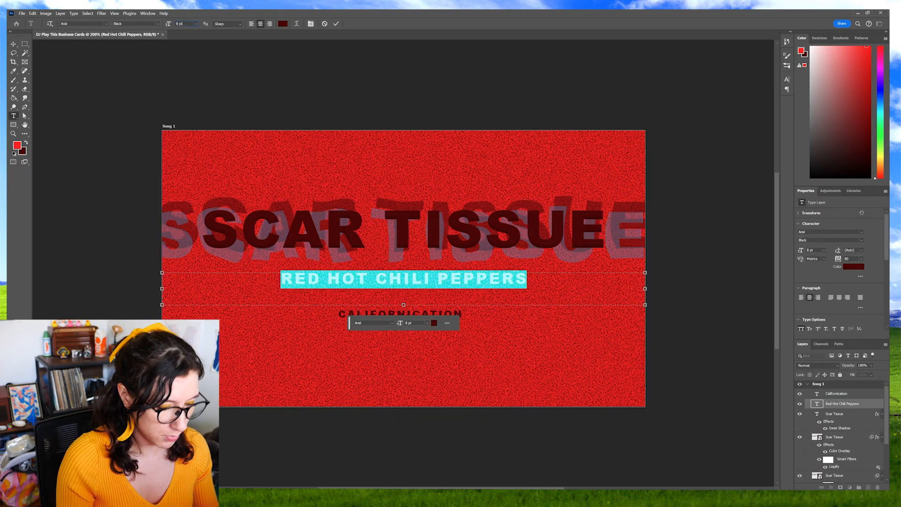
text(13)
key(Return)
key(v)
- Set the textured Rectangle 1 smart object to the Subtract blend mode at 78% opacity
scroll(838, 461, down, 3)
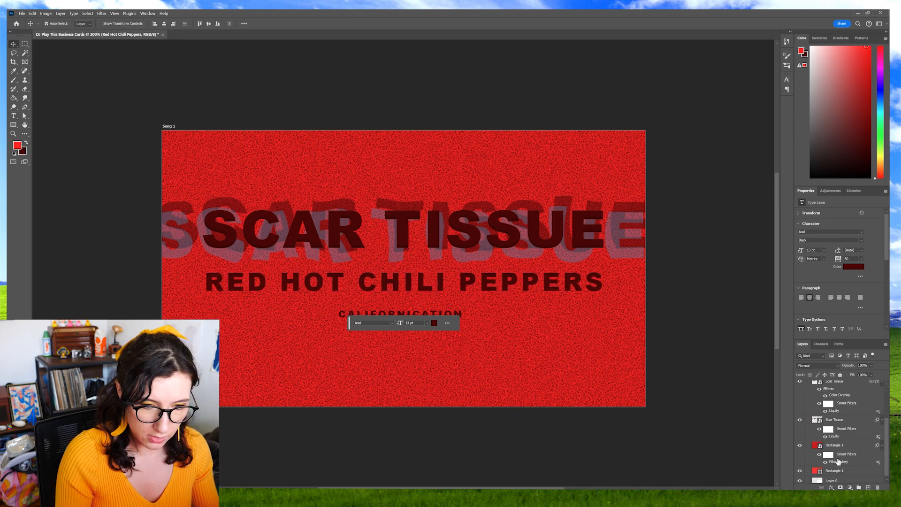
click(838, 462)
click(816, 365)
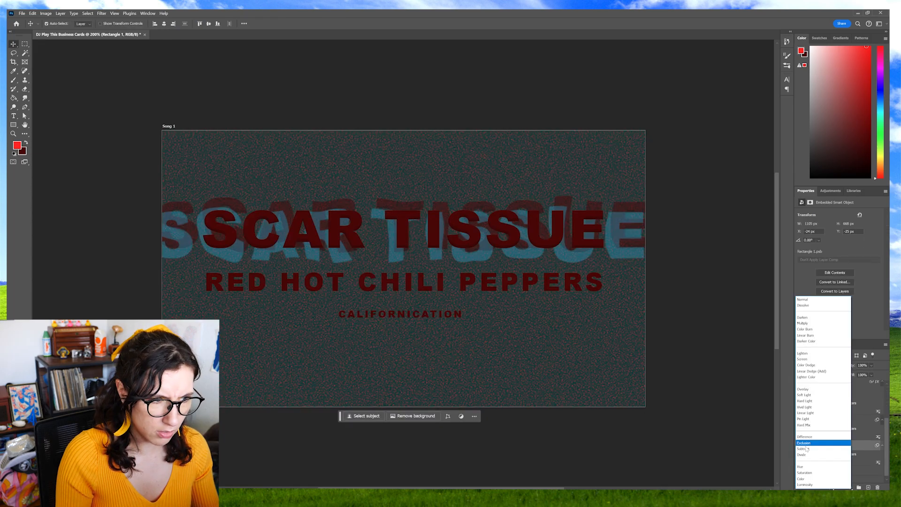
click(804, 449)
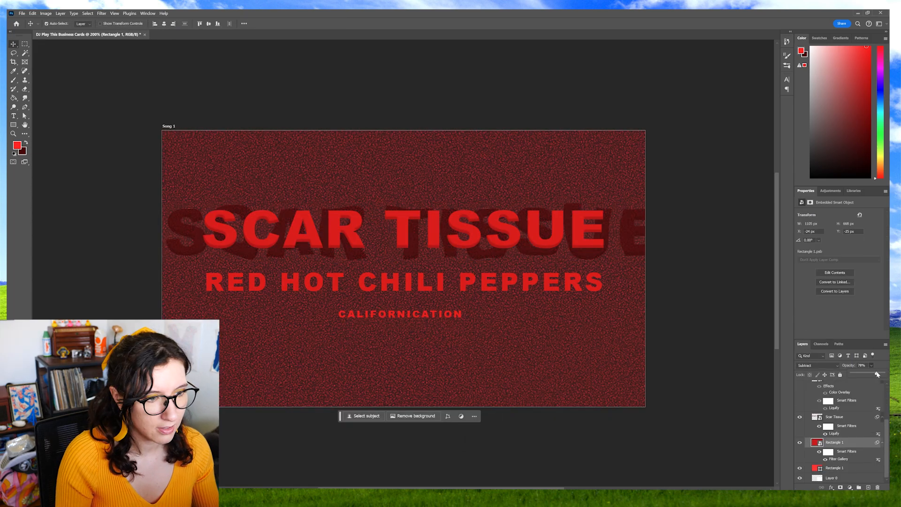
key(7)
key(8)
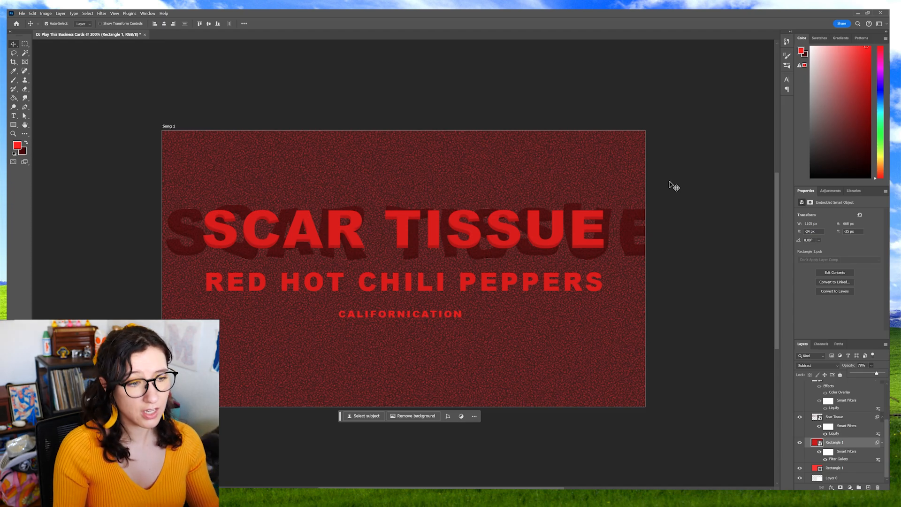
- Rename the Song 1 artboard Red Hot Chili Peppers and add a second artboard named Melanie Martinez
click(686, 143)
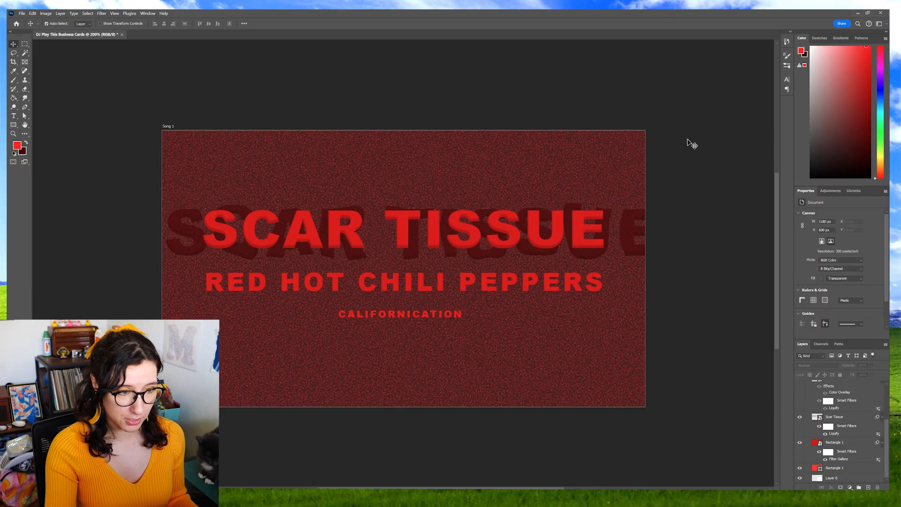
click(167, 126)
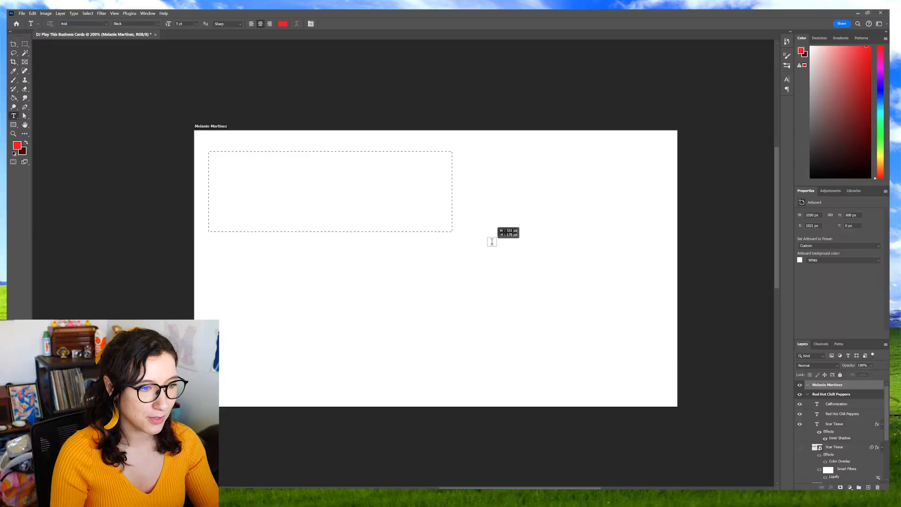
- Add the title CAROUSEL at 30 pt on the Melanie Martinez artboard in a text box spanning the card's width
drag(492, 242, 492, 243)
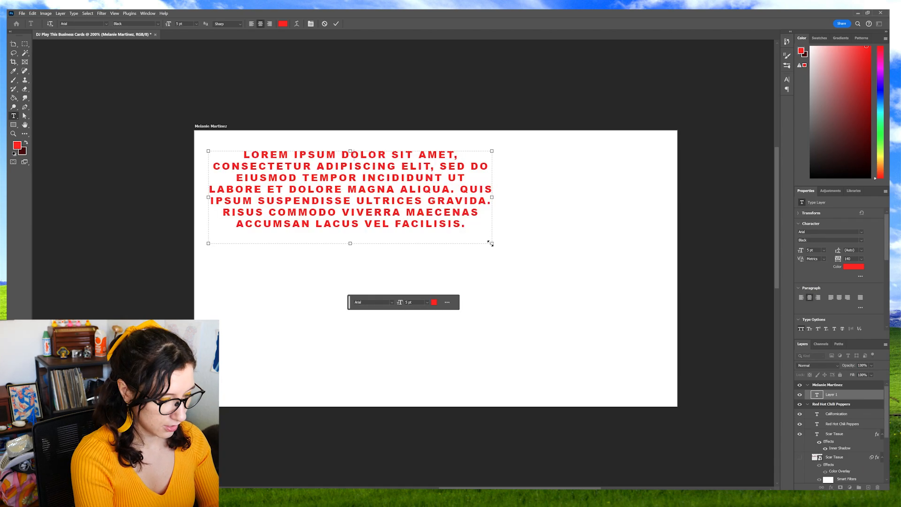
text(CAROUSEL)
key(ctrl+a)
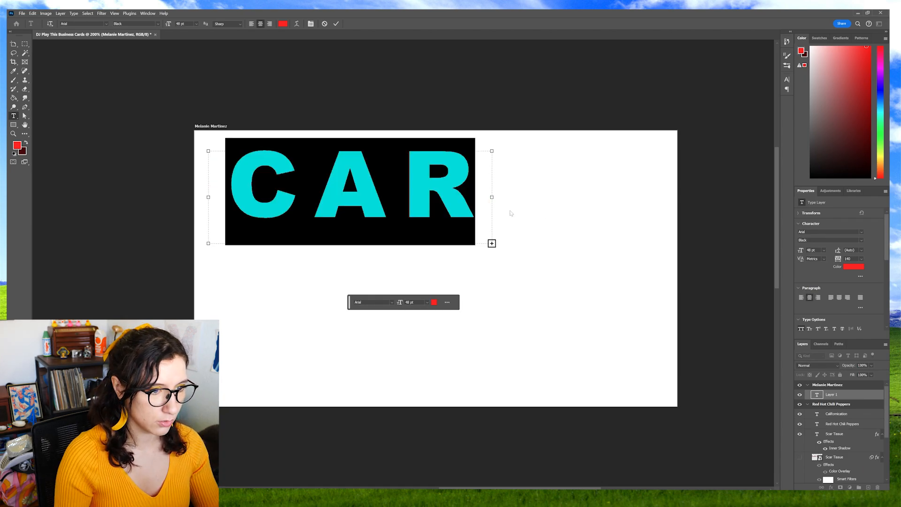
drag(494, 198, 688, 197)
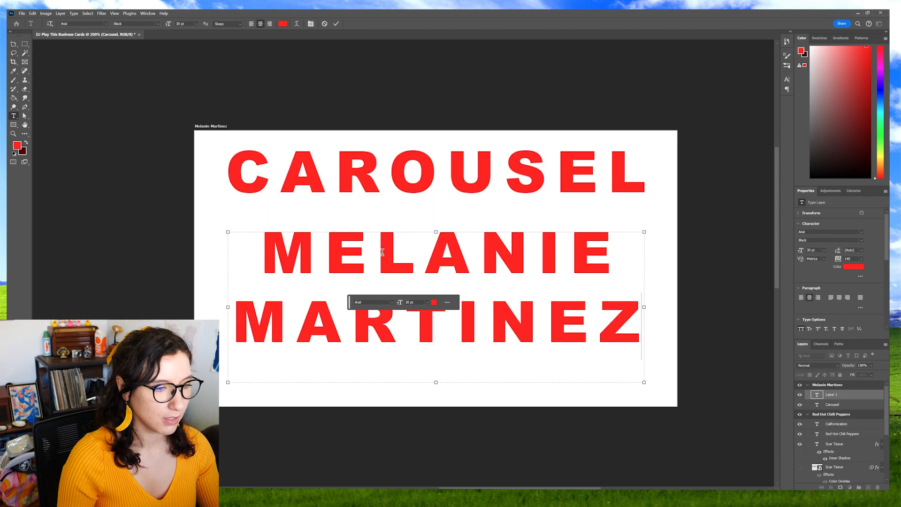
- Reduce the whole Melanie Martinez text to 12 pt
double_click(382, 252)
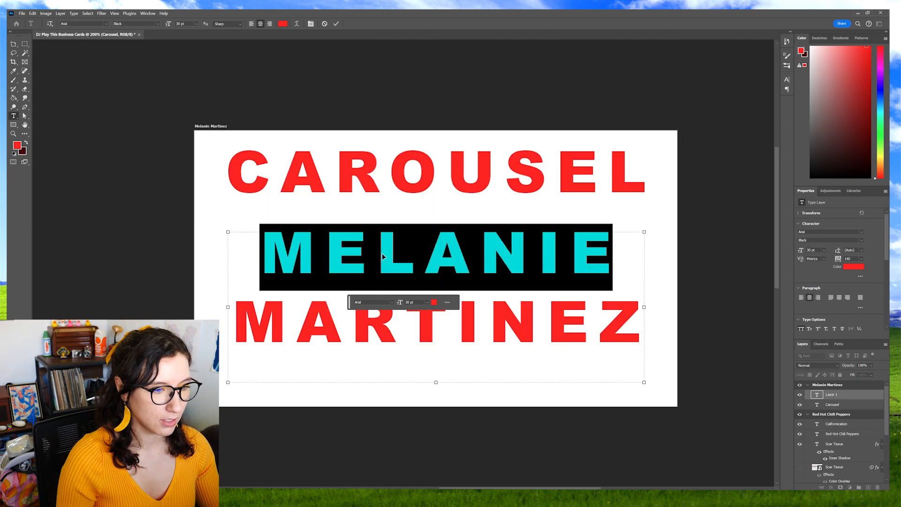
key(ctrl+a)
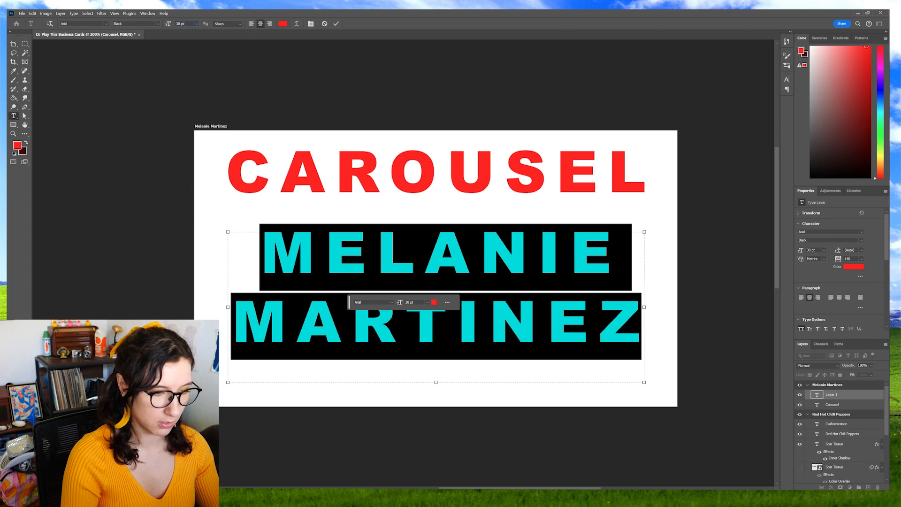
key(ctrl+shift+comma)
key(ctrl+shift+comma)
key(ctrl+shift+comma)
key(ctrl+shift+comma)
key(ctrl+shift+comma)
key(ctrl+shift+comma)
key(ctrl+shift+comma)
key(ctrl+shift+comma)
key(ctrl+shift+comma)
- Join Melanie Martinez onto a single line and shorten its text box to fit
click(335, 267)
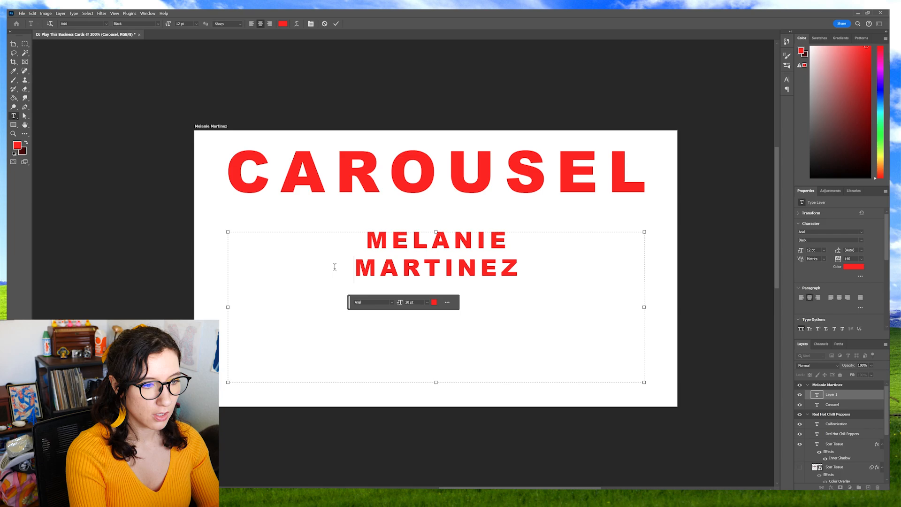
drag(334, 267, 403, 277)
click(358, 264)
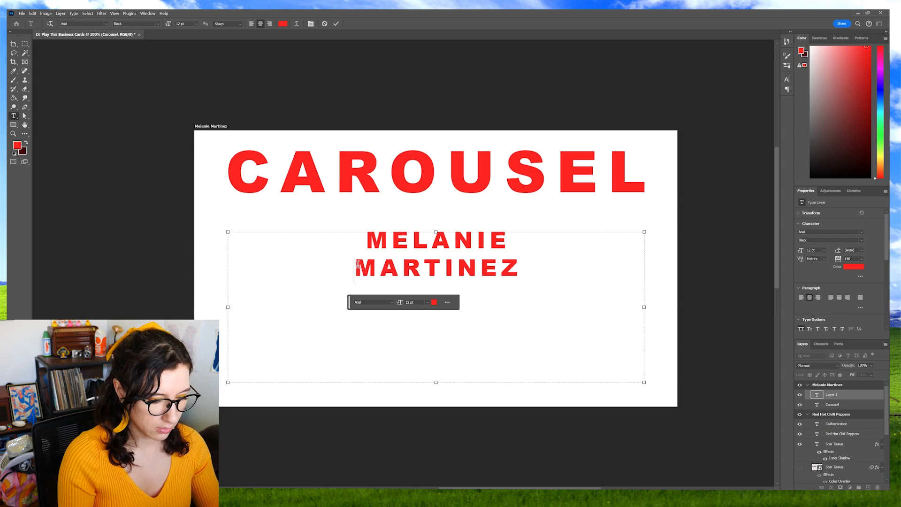
key(BackSpace)
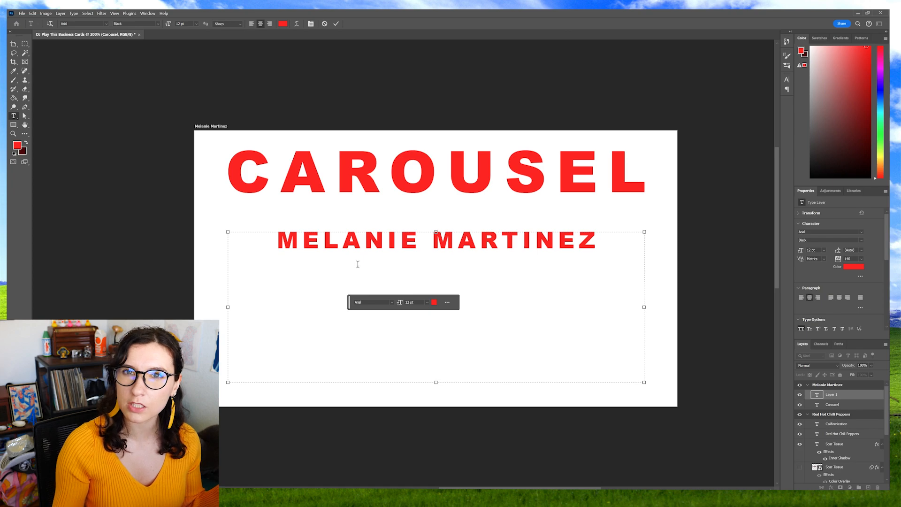
drag(434, 380, 422, 262)
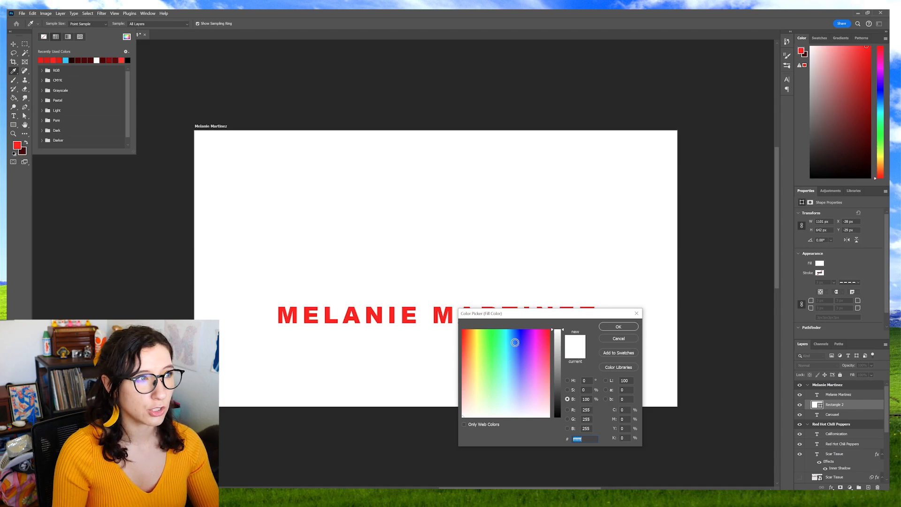
- Fill the card-covering rectangle with light peach and move its layer beneath the Carousel text
text(ffd490)
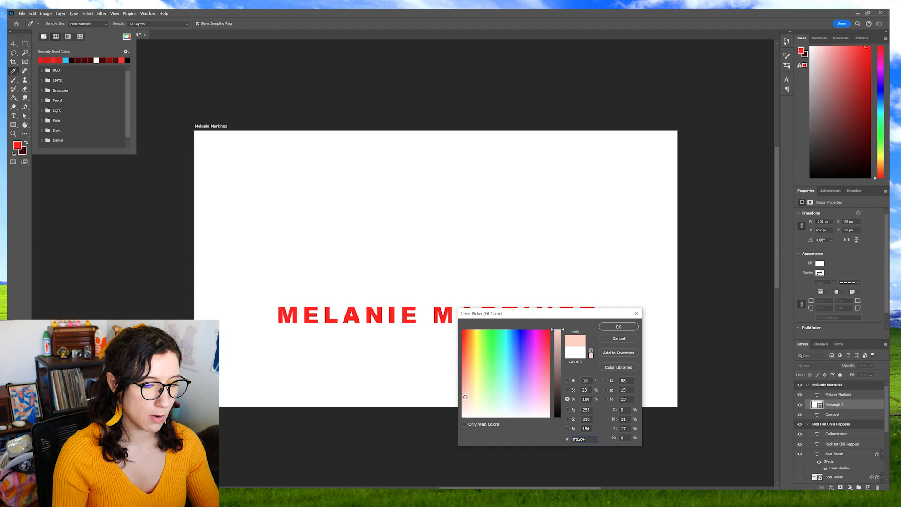
drag(465, 397, 468, 397)
key(Return)
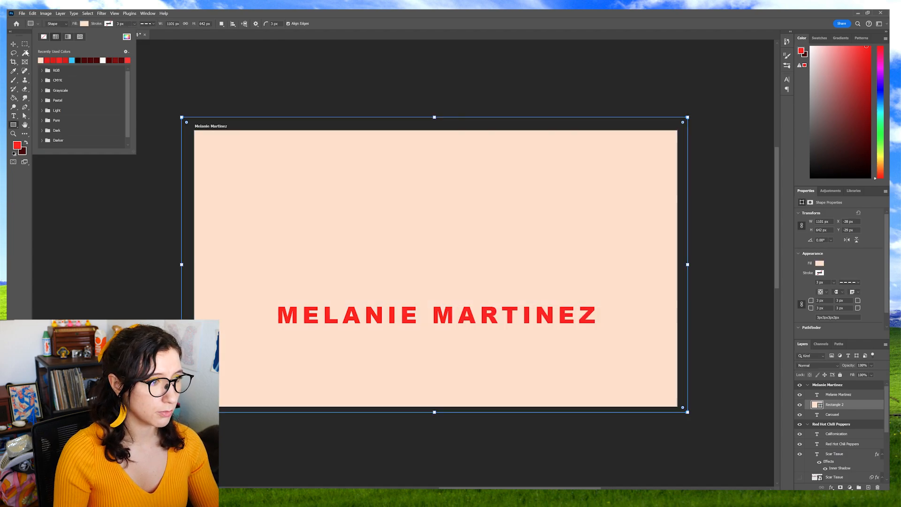
click(15, 43)
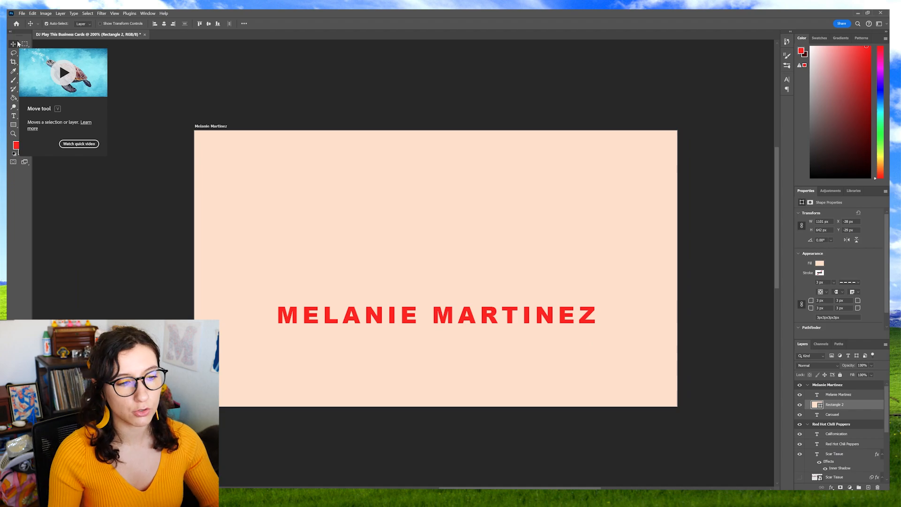
drag(835, 405, 835, 419)
- Set the Melanie Martinez text in Rage Italic at 24 pt
double_click(816, 394)
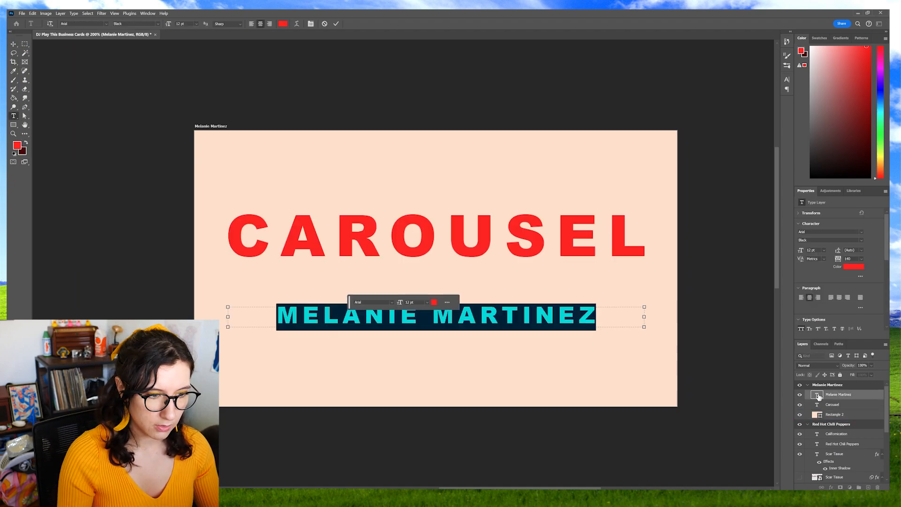
click(106, 23)
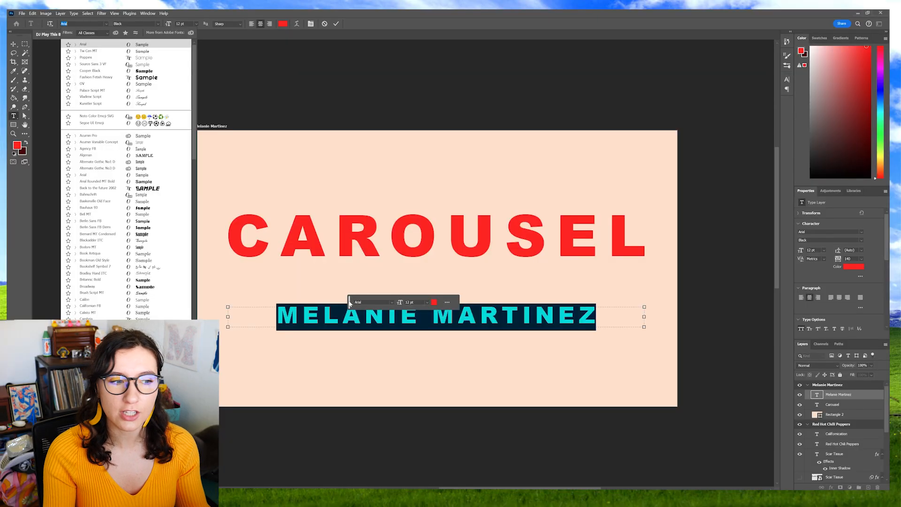
click(392, 302)
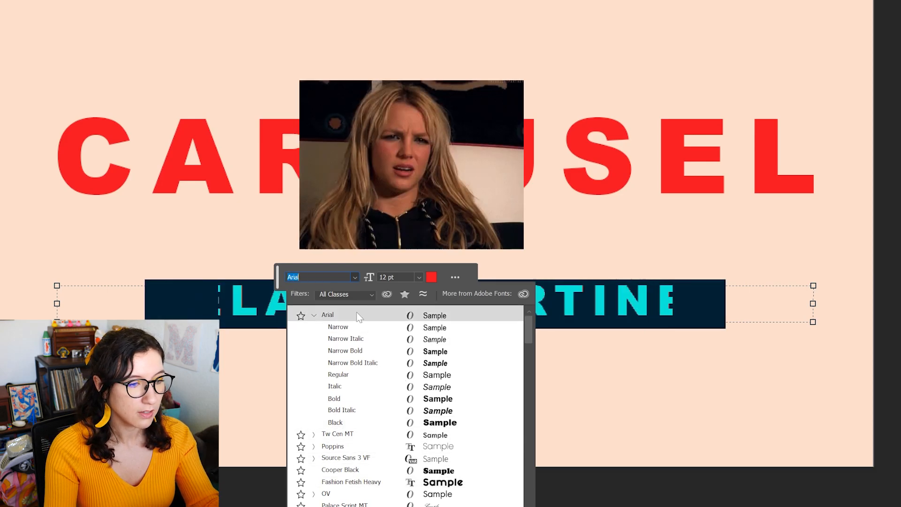
key(Escape)
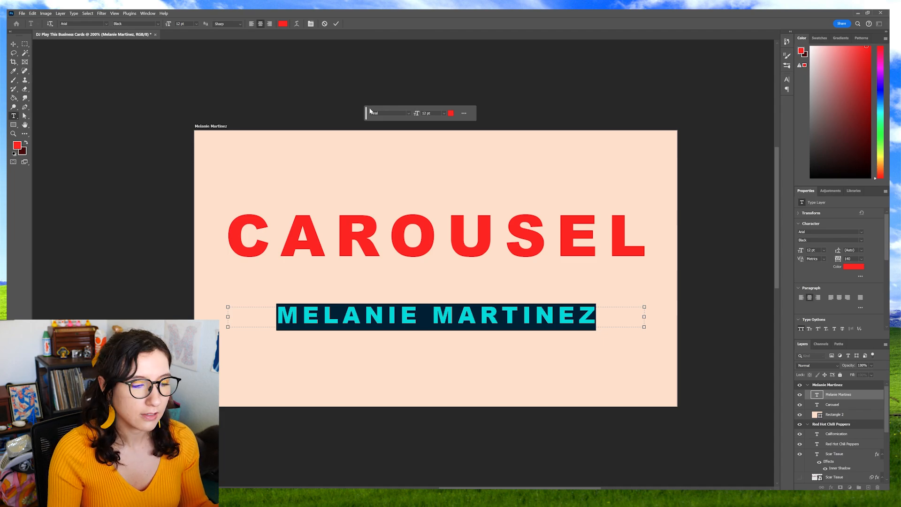
click(106, 24)
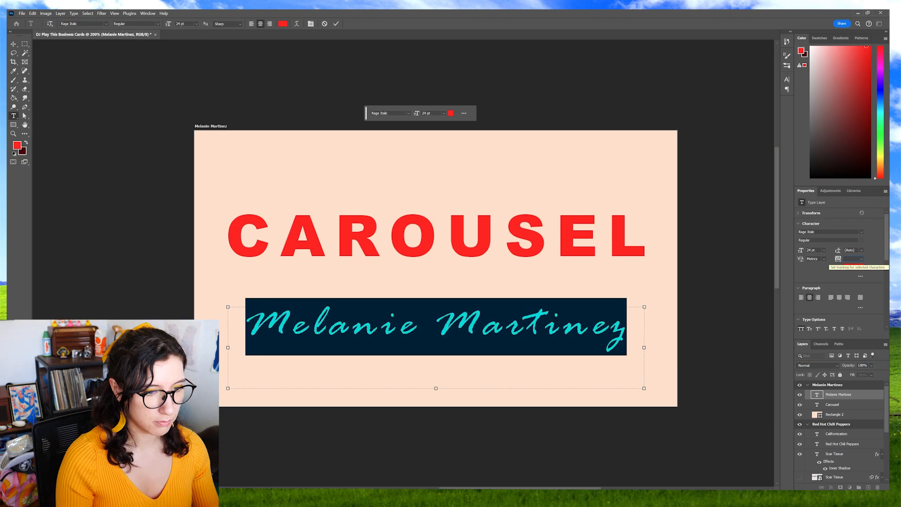
- Set the Melanie Martinez text's tracking to 0 and its colour to dark navy blue
click(537, 329)
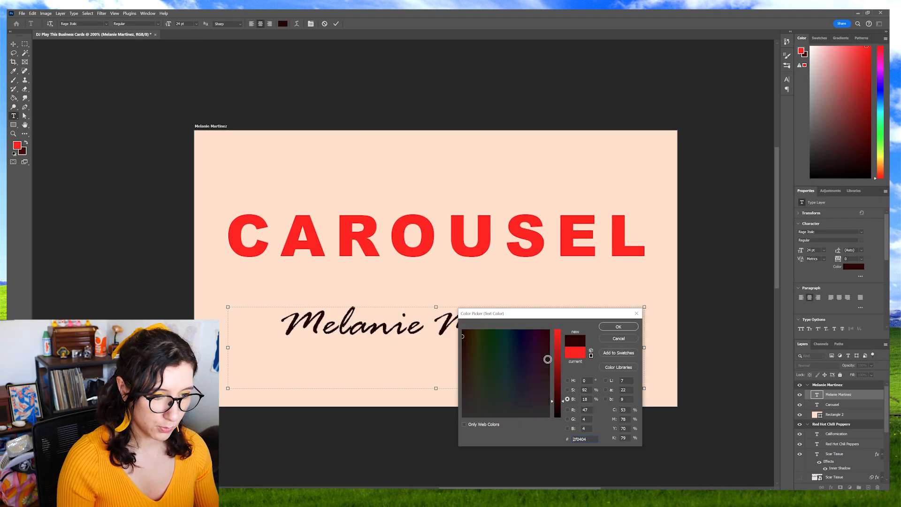
drag(547, 359, 473, 361)
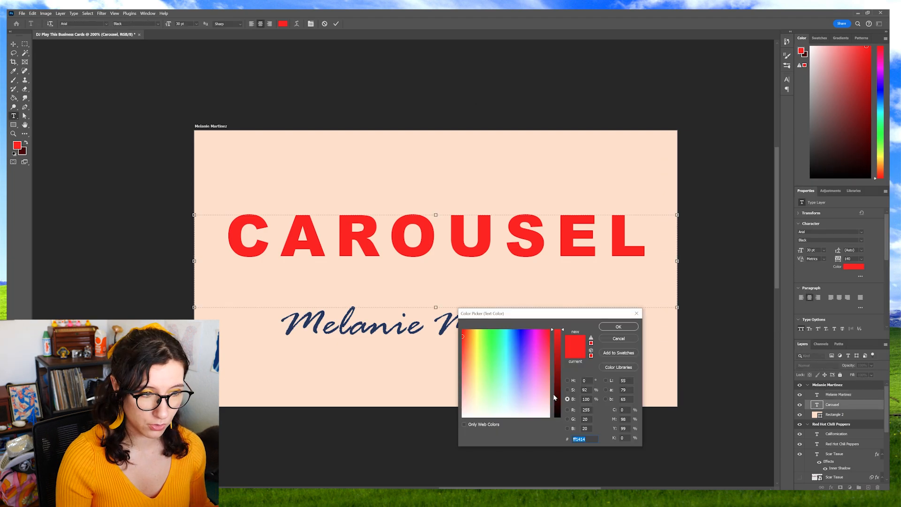
- Recolour the Carousel title dark red #5a0707 and set it in Cooper Black
drag(558, 333, 555, 386)
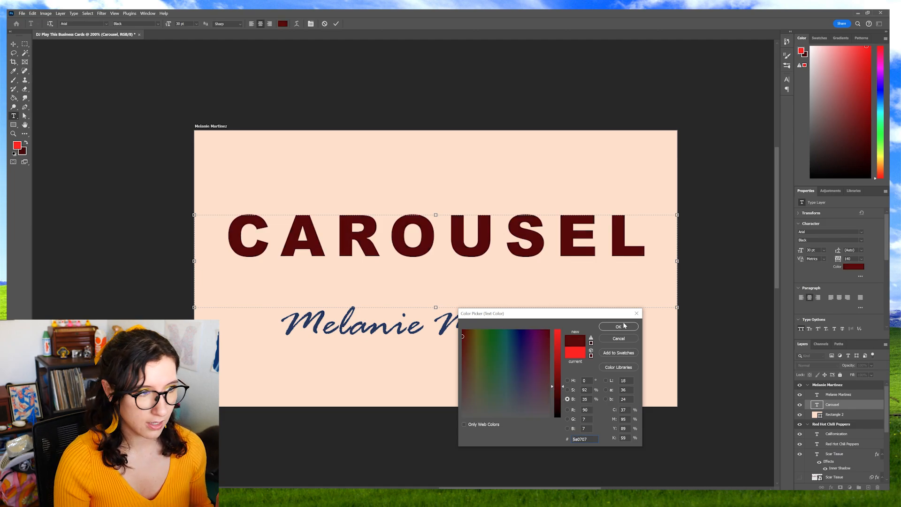
click(618, 326)
click(107, 24)
click(123, 68)
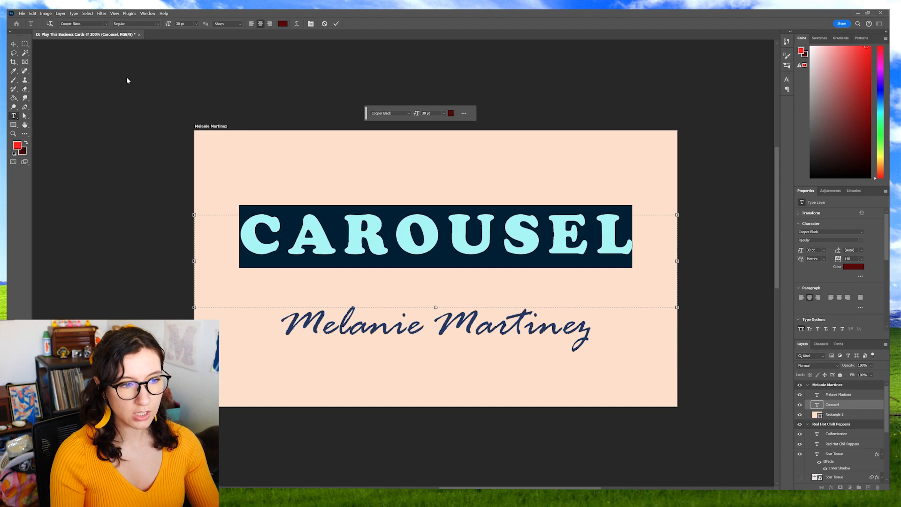
click(385, 228)
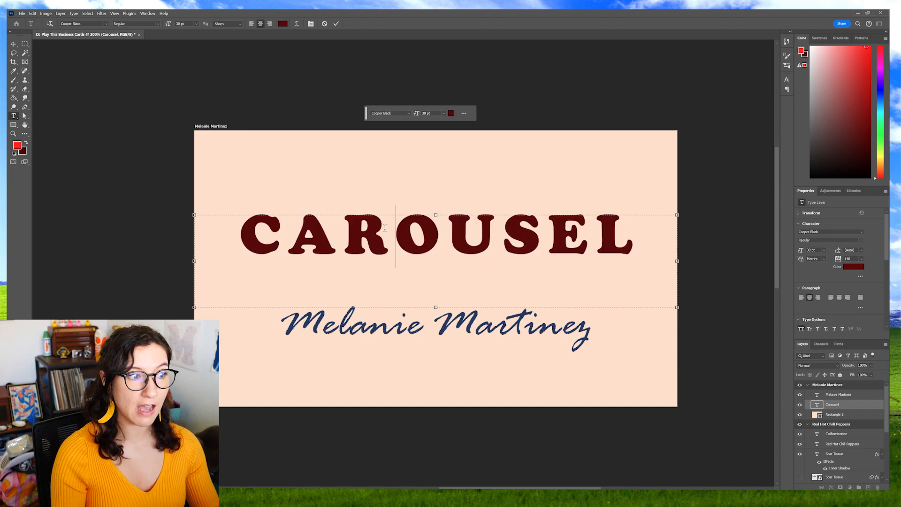
- Recolour the letter C of the Carousel title with the red foreground colour
click(282, 250)
drag(238, 249, 635, 249)
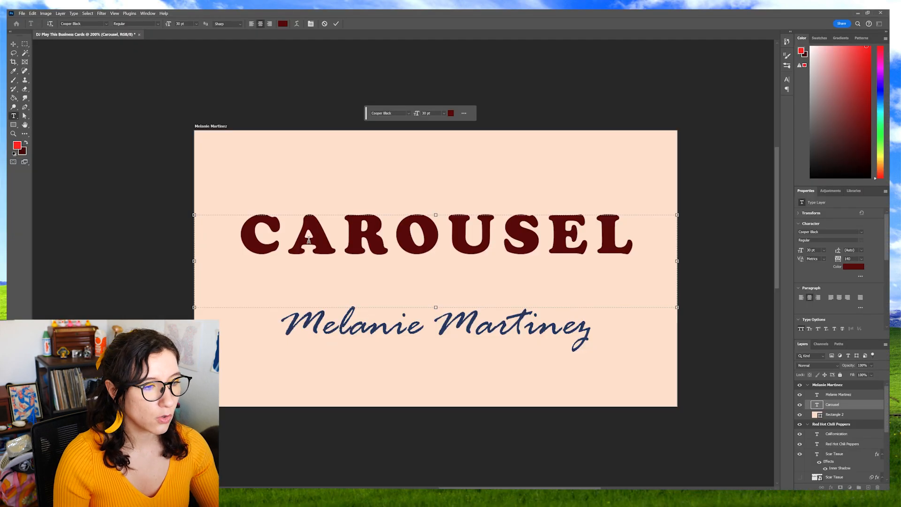
drag(308, 240, 271, 242)
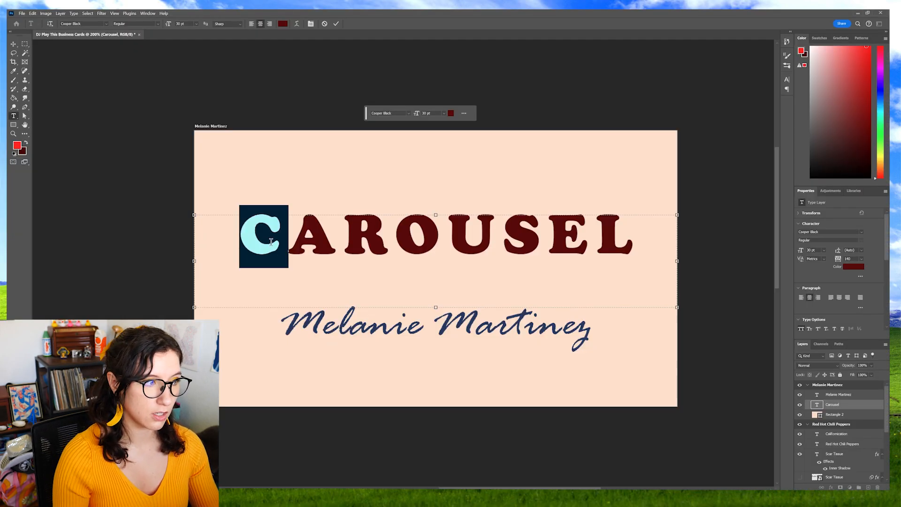
key(alt+BackSpace)
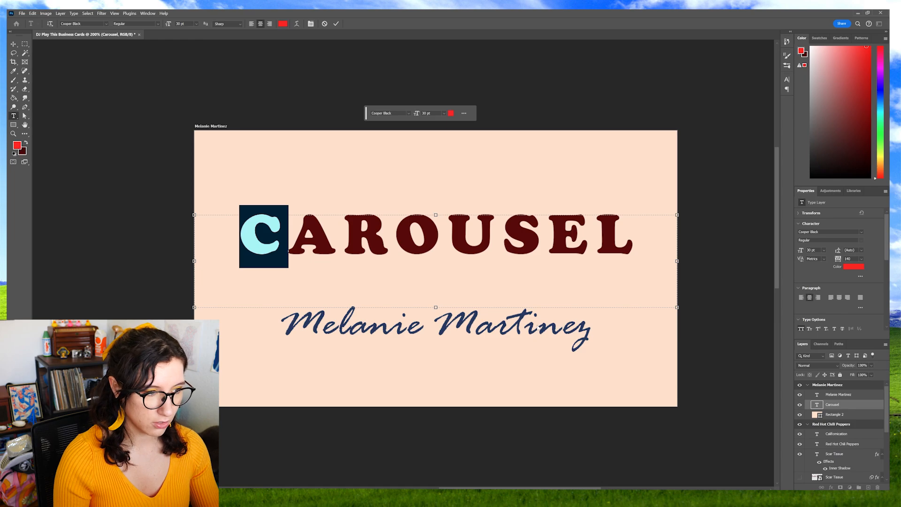
- Recolour the letter A of the Carousel title blue #2b5fd9
key(Right)
key(shift+Right)
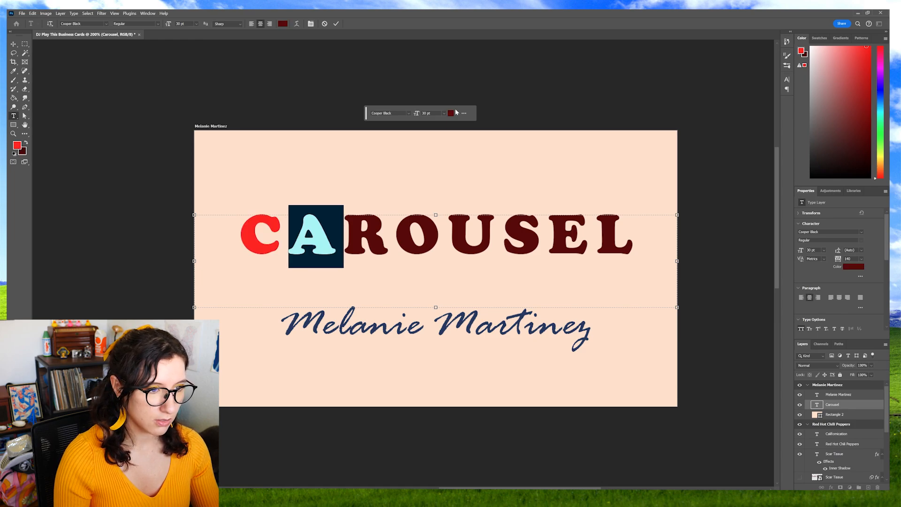
click(450, 113)
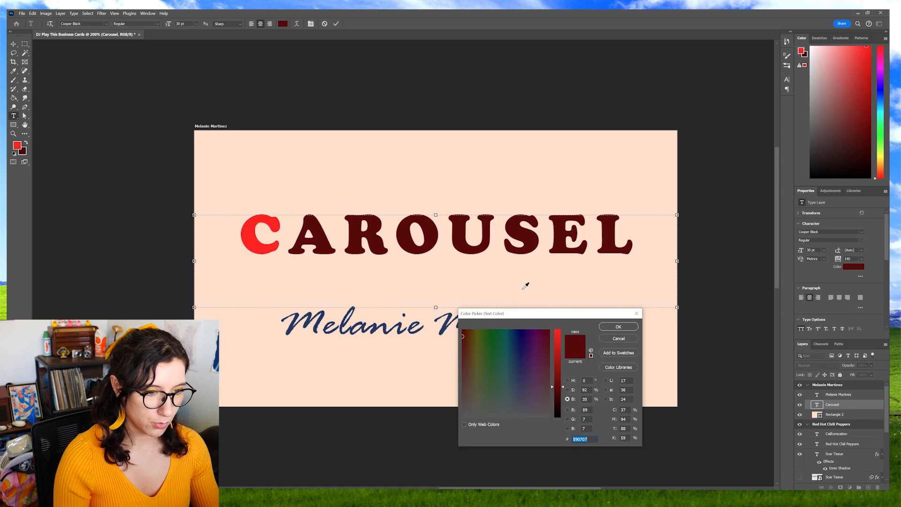
text(2b5fd9)
click(618, 326)
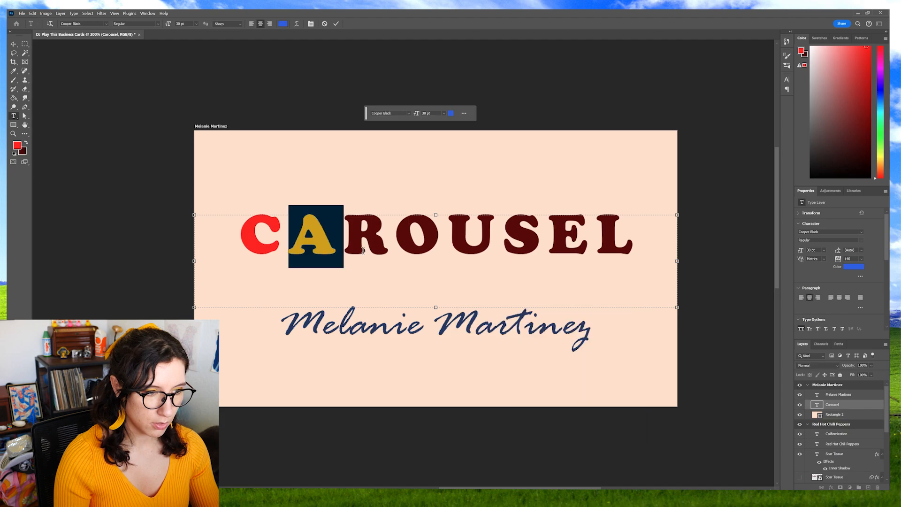
- Recolour the letter R of the Carousel title gold #dfa321
key(Right)
key(shift+Right)
click(451, 113)
text(dfa321)
click(633, 328)
- Repeat the red, blue and gold sequence on the title's remaining letters OUSEL and move the Melanie Martinez text up closer beneath it
key(Right)
key(shift+Right)
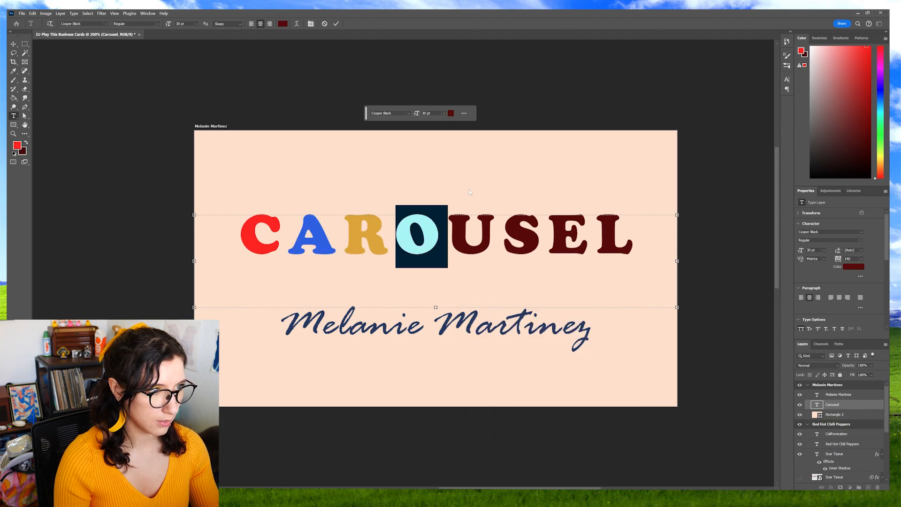
click(451, 113)
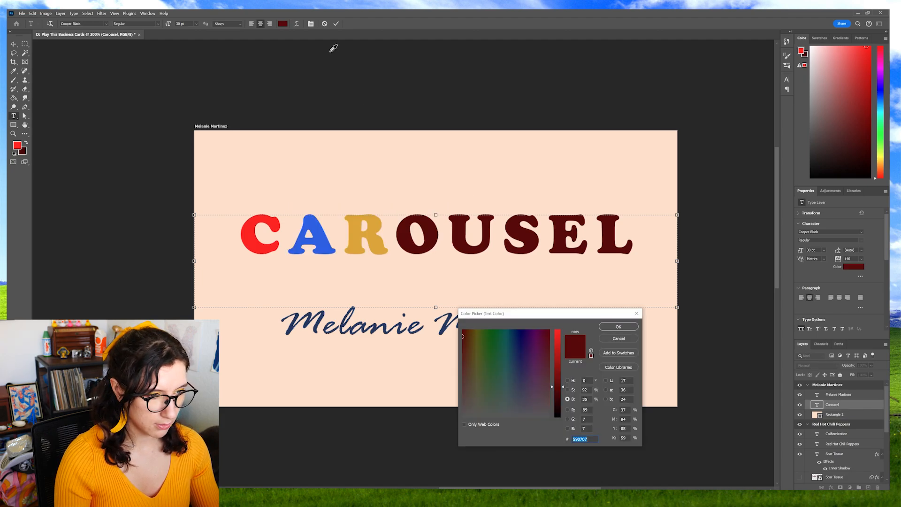
drag(375, 322, 379, 298)
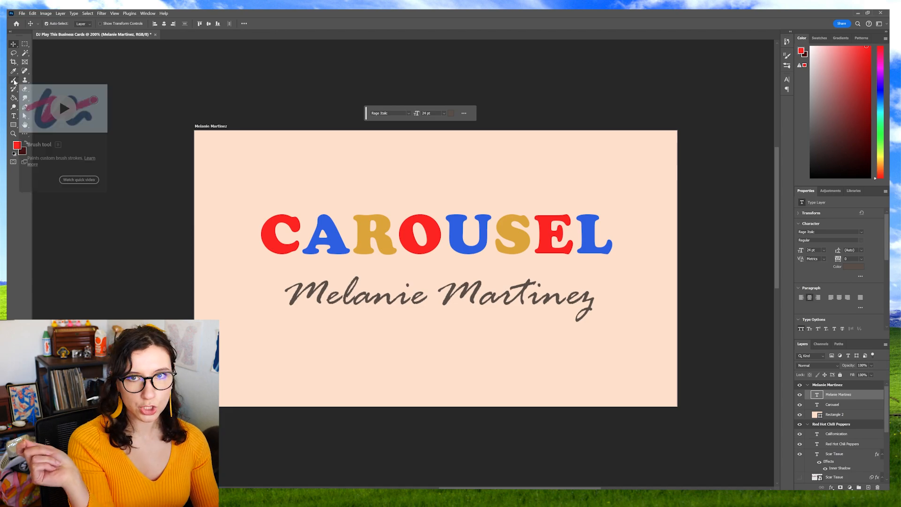
- Draw a red hand-drawn underline beneath Melanie Martinez on a new layer using the KYLE Ultimate Pencil Hard brush
click(13, 79)
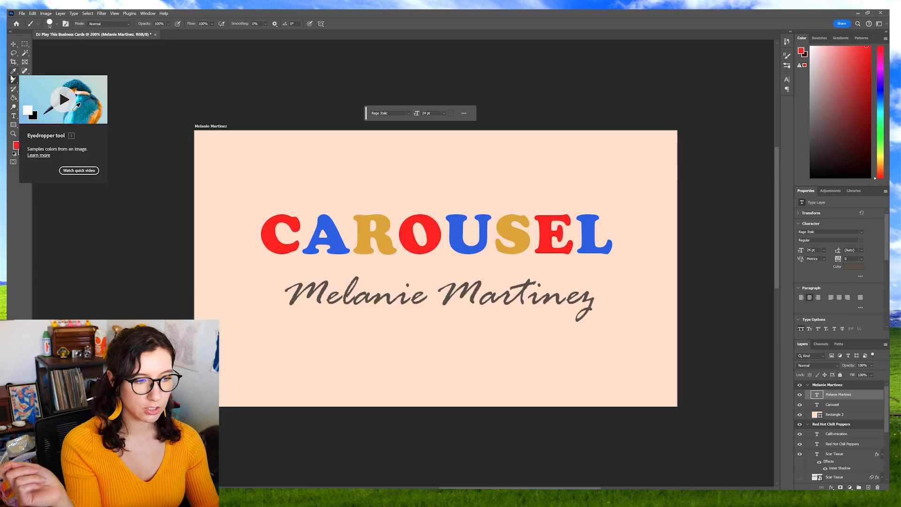
click(57, 23)
scroll(178, 227, down, 5)
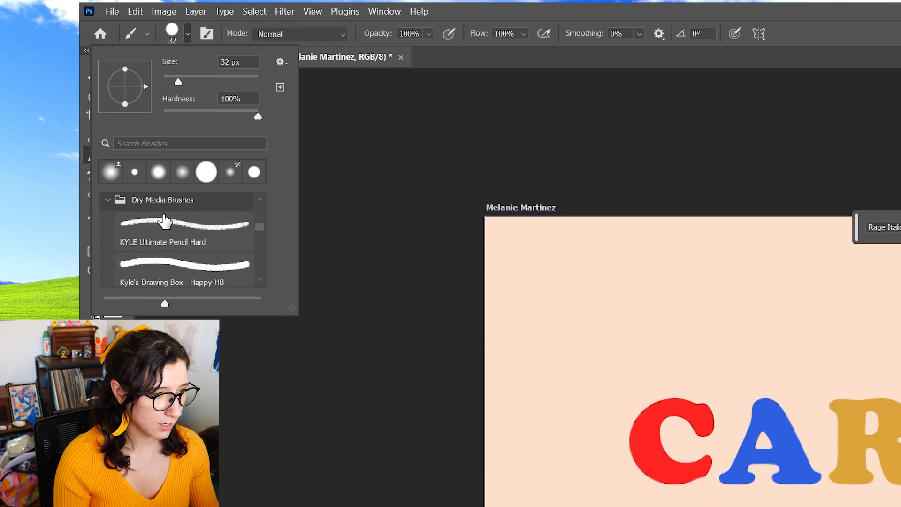
click(164, 220)
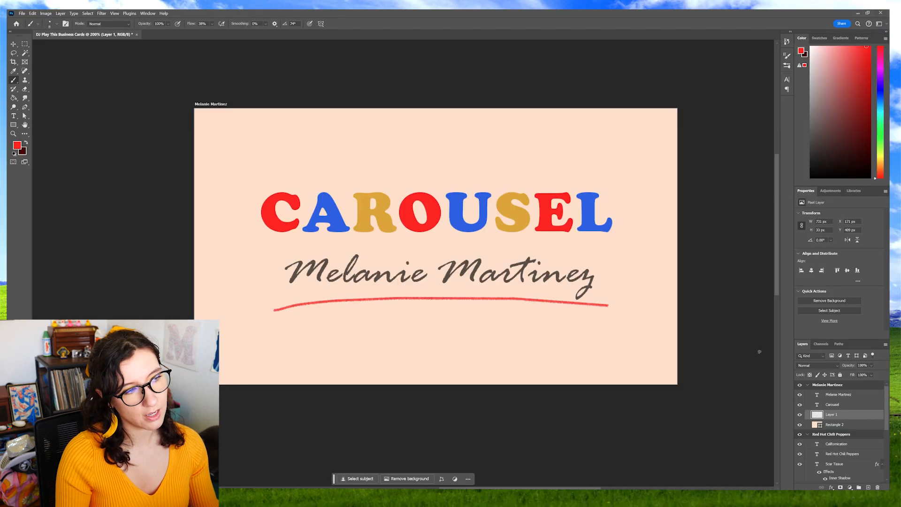
key(v)
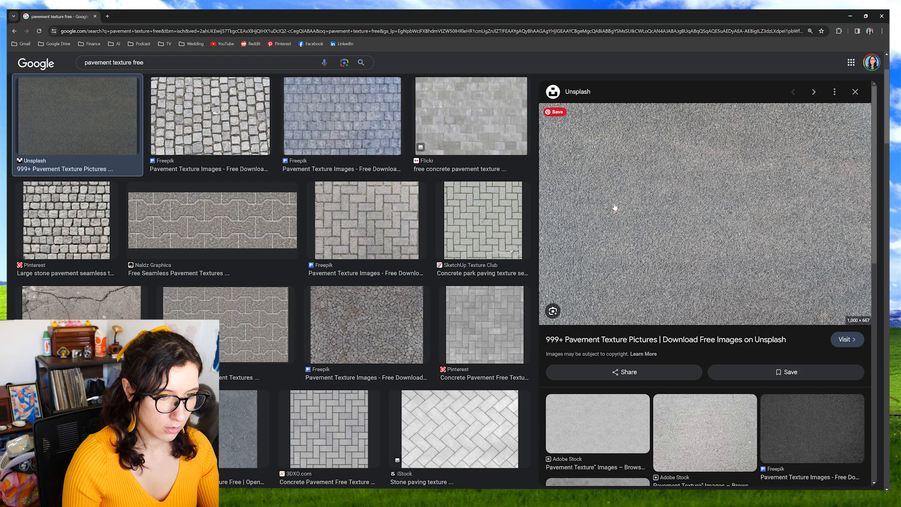
- Get the Unsplash pavement texture from the browser results, paste a texture image into the Carousel card and blend its layer with Soft Light
click(614, 207)
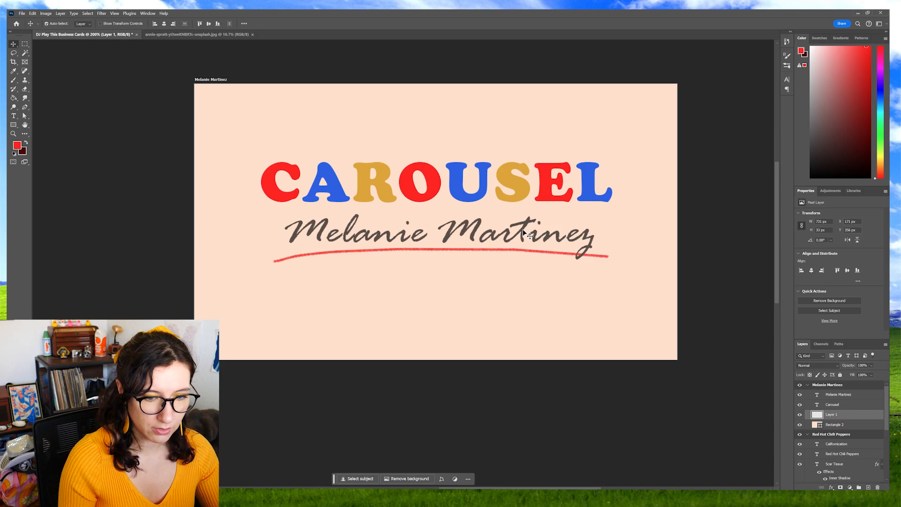
key(ctrl+v)
drag(831, 415, 831, 392)
click(815, 365)
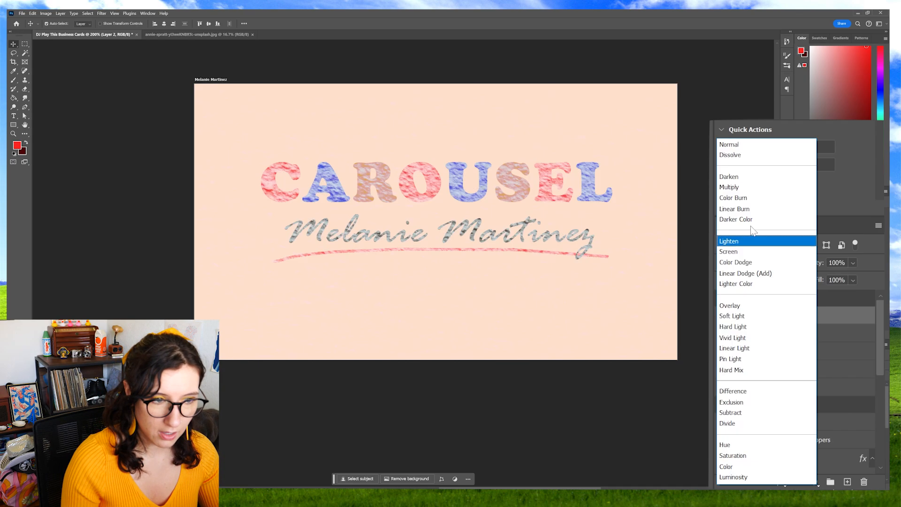
click(731, 316)
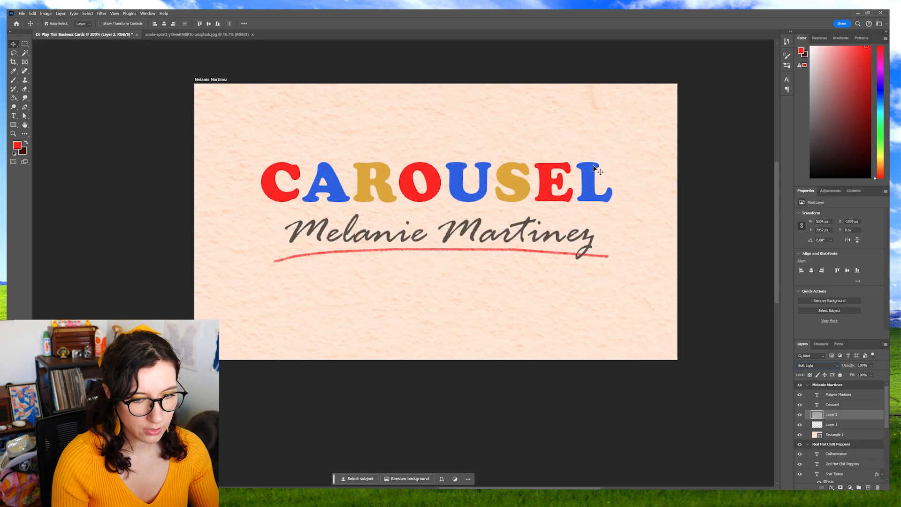
- Duplicate the texture layer, move the copy above the Melanie Martinez text and lower its opacity
key(ctrl+j)
drag(845, 415, 836, 391)
drag(871, 365, 867, 374)
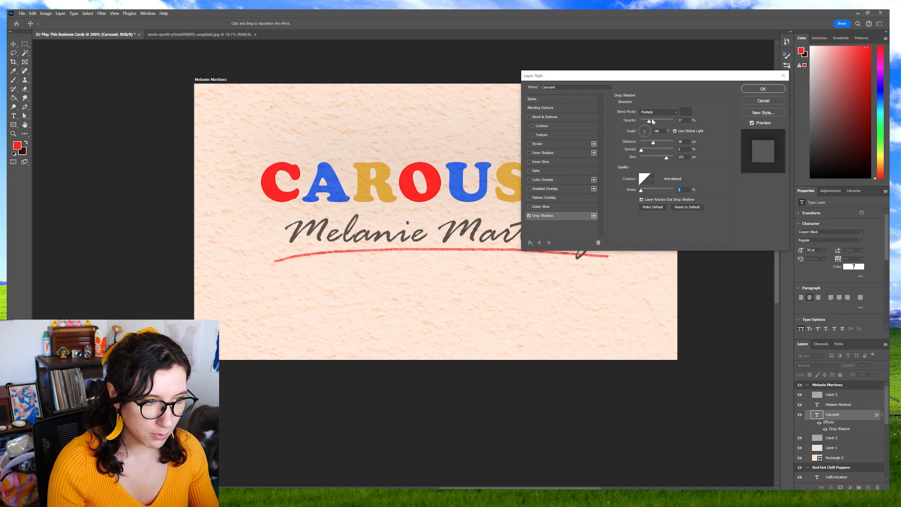
- Set the Carousel title's drop shadow to 18% opacity and duplicate the Melanie Martinez text layer
drag(651, 122, 647, 141)
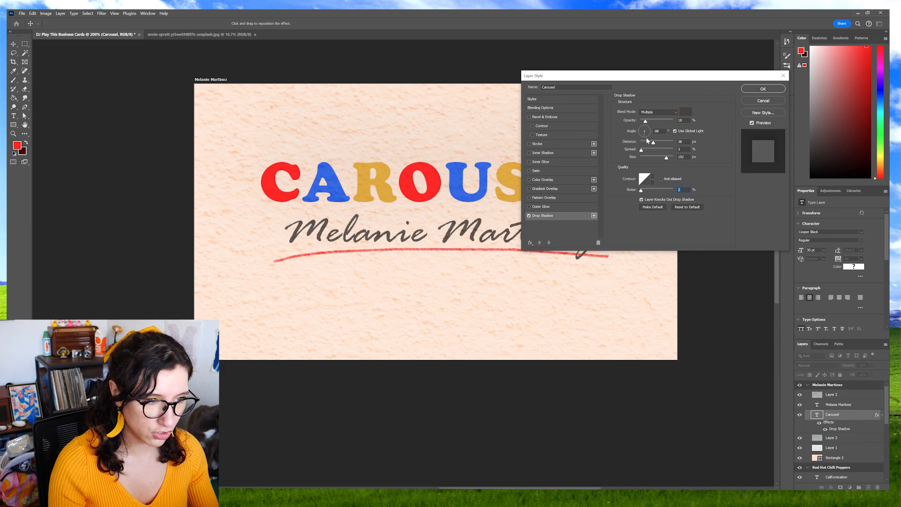
key(Return)
click(580, 403)
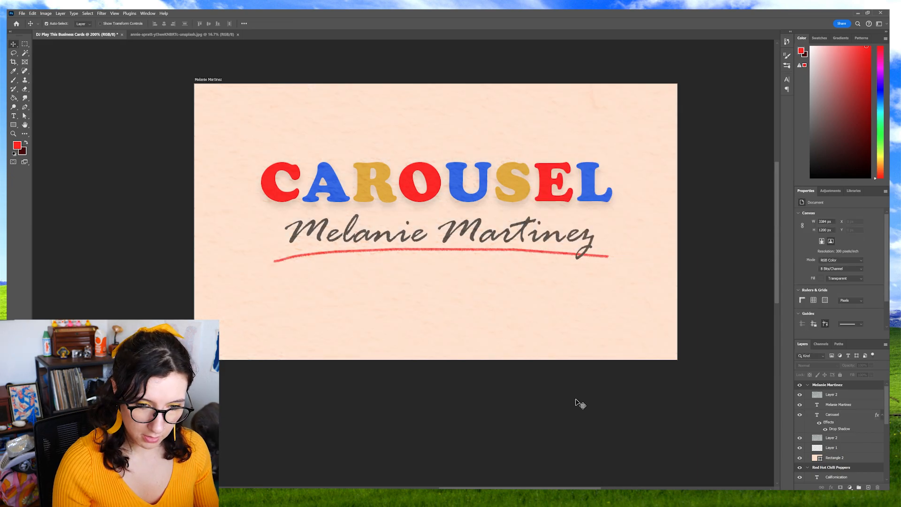
drag(838, 405, 867, 487)
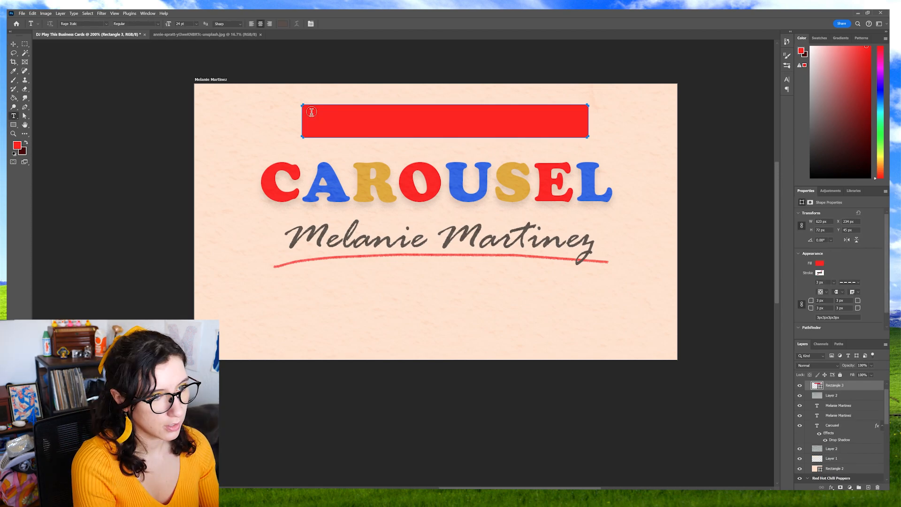
- Add the text PLAY THIS NEXT on the red banner in 13 pt Cooper Black, coloured light peach #ffdfc8
click(312, 112)
text(PLAY THIS NEXT)
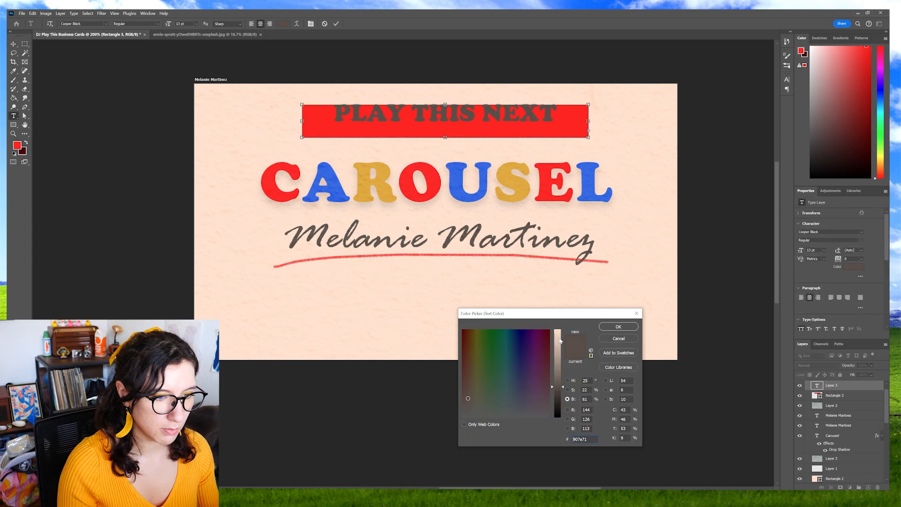
text(ffdfc8)
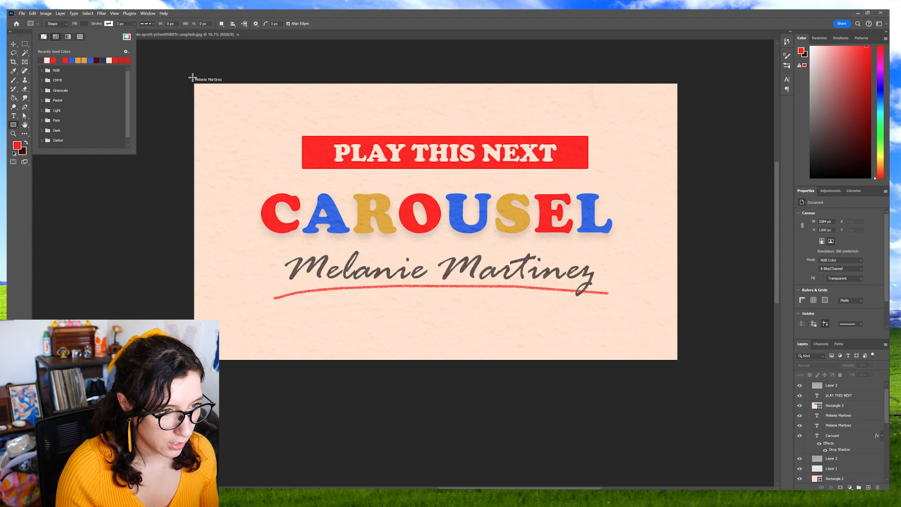
- Cover the whole card with a dark rectangle masked into a vignette at 84% opacity, and toggle its visibility
drag(188, 79, 692, 371)
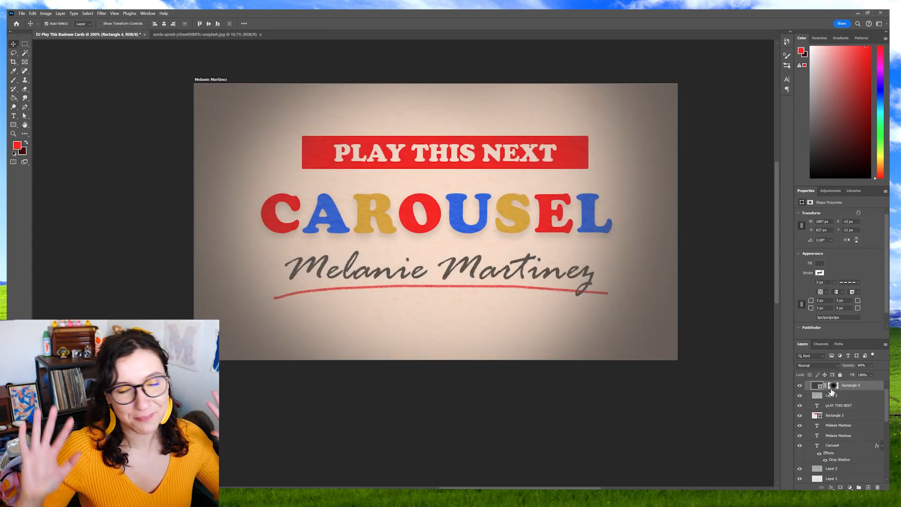
click(800, 385)
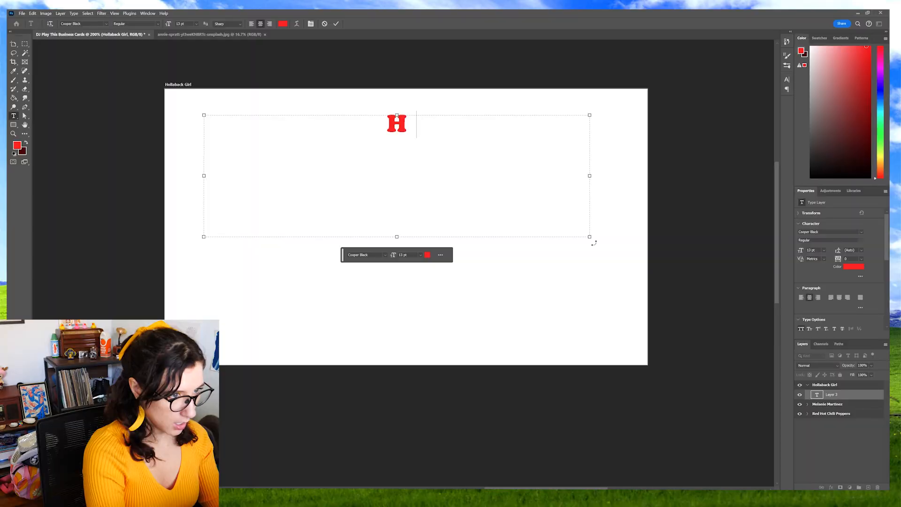
- Enter HOLLABACK GIRL as the title in the text box on the blank Hollaback Girl card
text(OLL)
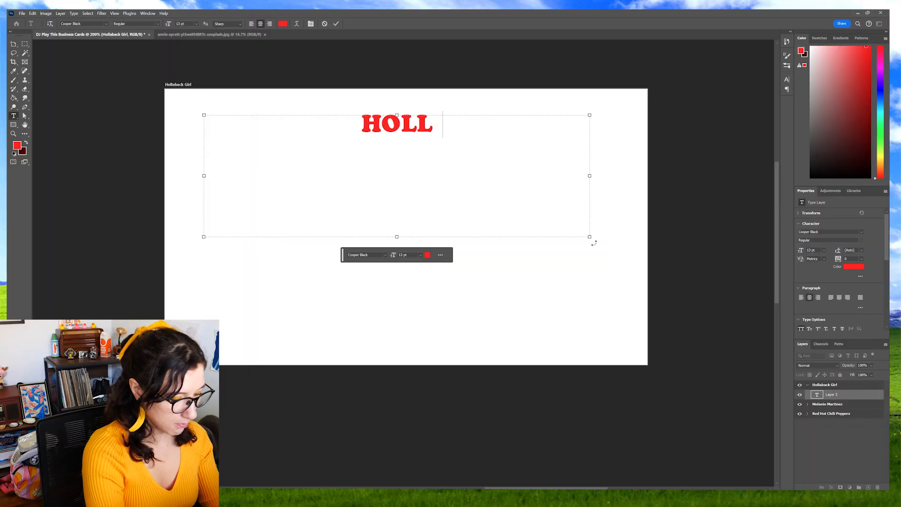
text(ABACK GIRL)
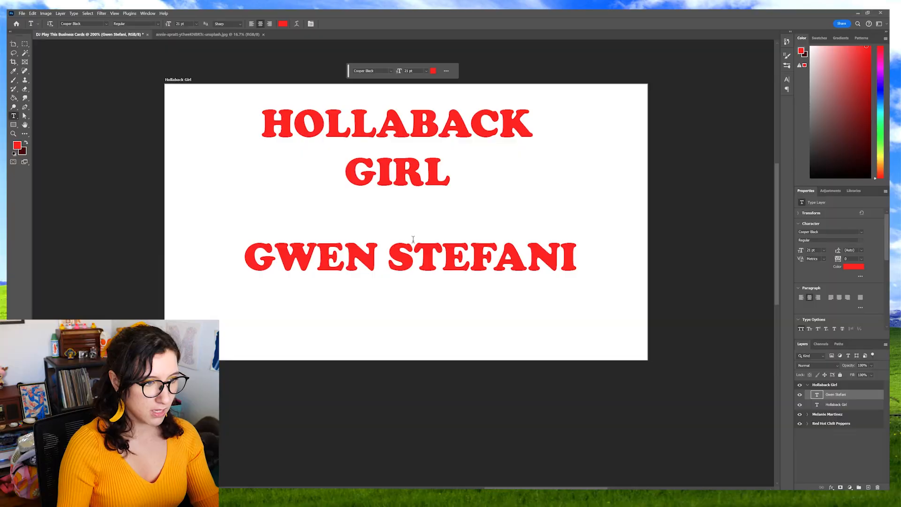
- Turn off all caps for the Gwen Stefani text and set it to 13 pt
key(ctrl+a)
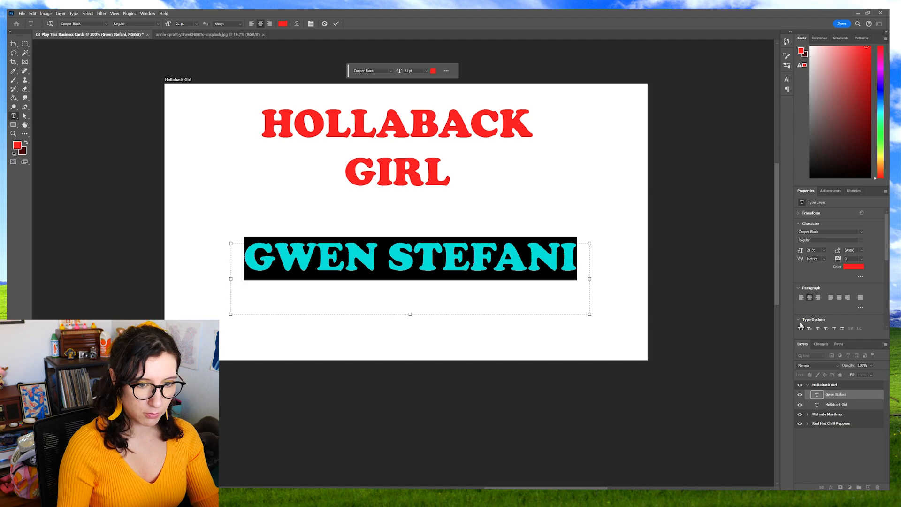
key(ctrl+shift+k)
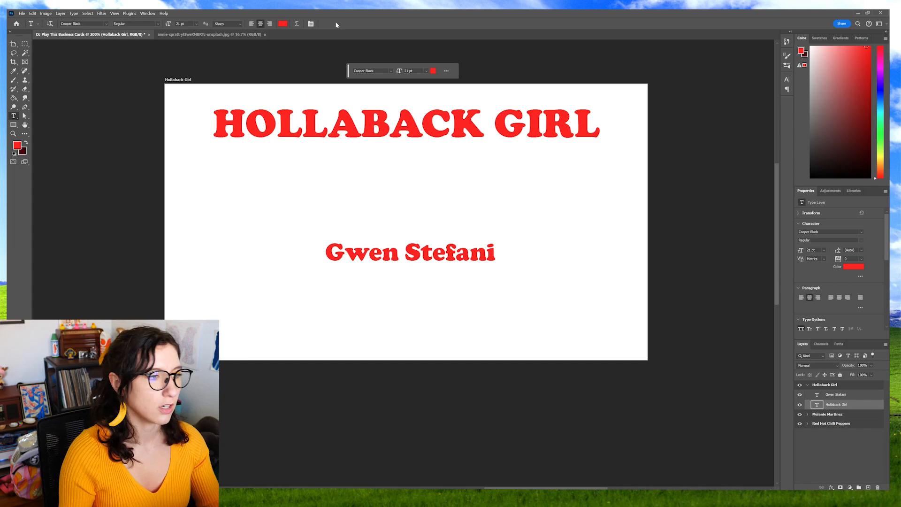
- Set the HOLLABACK GIRL title in Gill Sans Ultra Bold
click(245, 124)
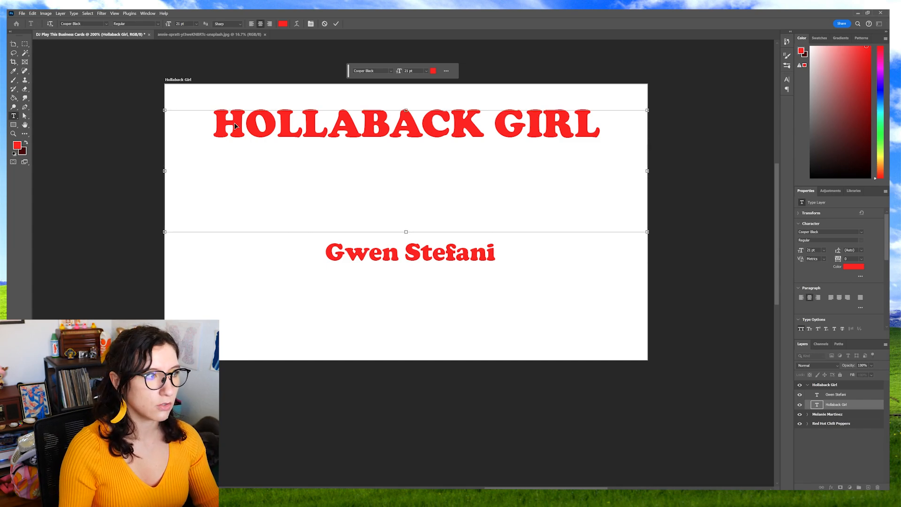
key(ctrl+a)
click(104, 24)
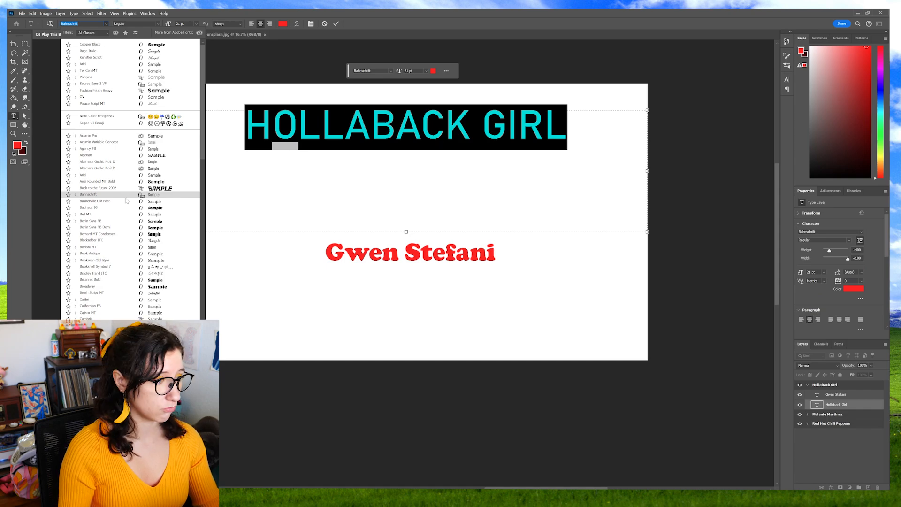
scroll(126, 201, down, 12)
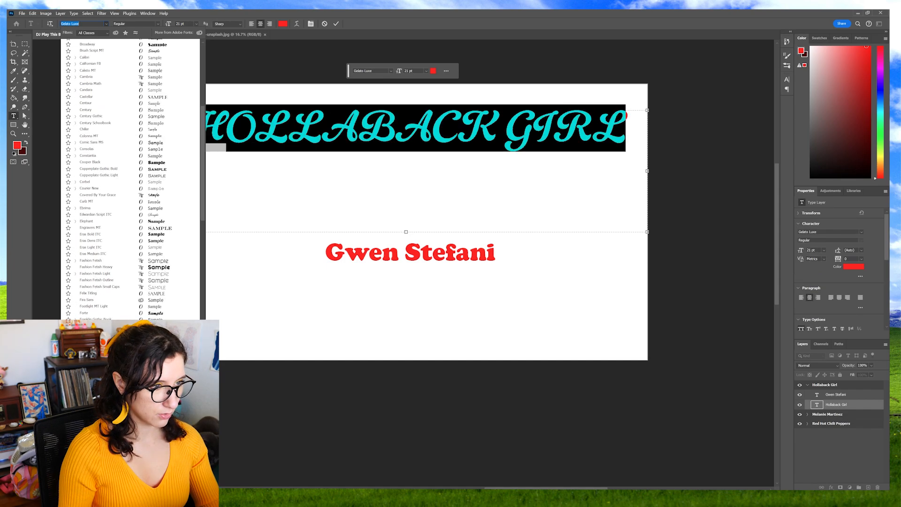
click(351, 136)
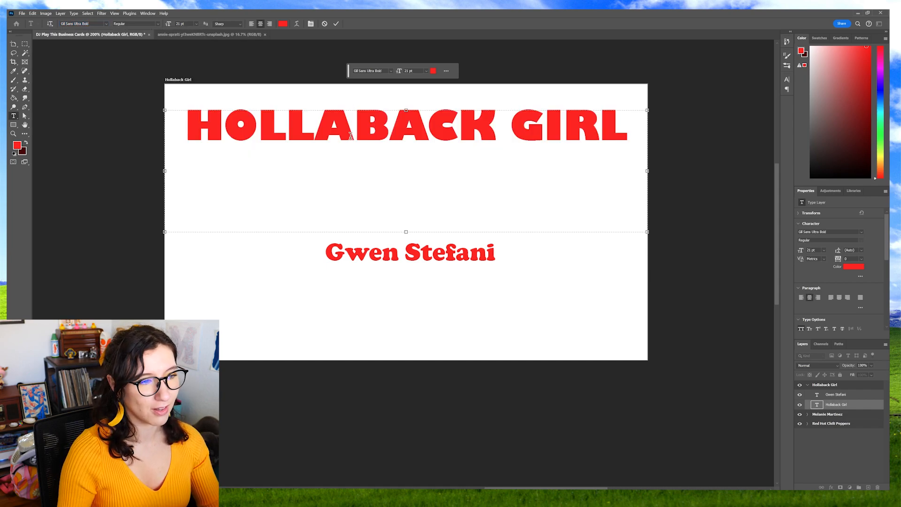
key(ctrl+a)
click(15, 45)
- Set the Gwen Stefani text in Gill Sans MT Ext Condensed Bold
double_click(458, 252)
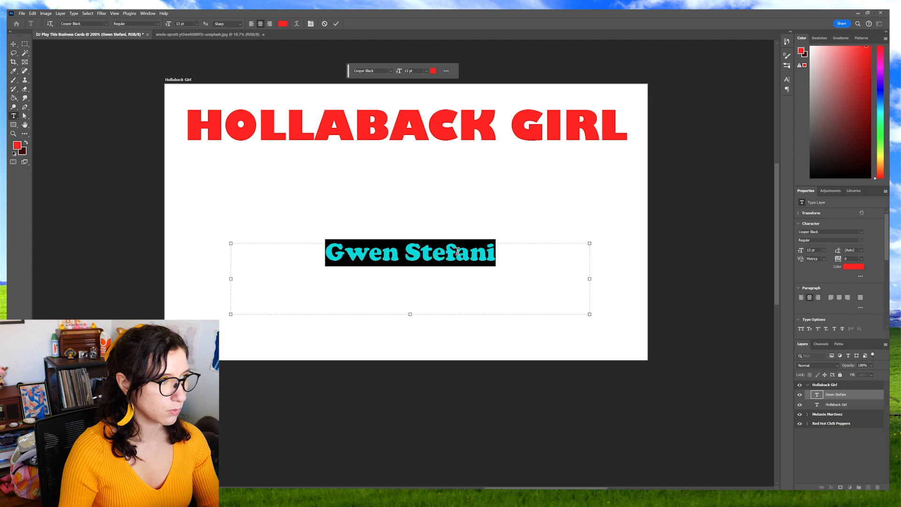
click(106, 23)
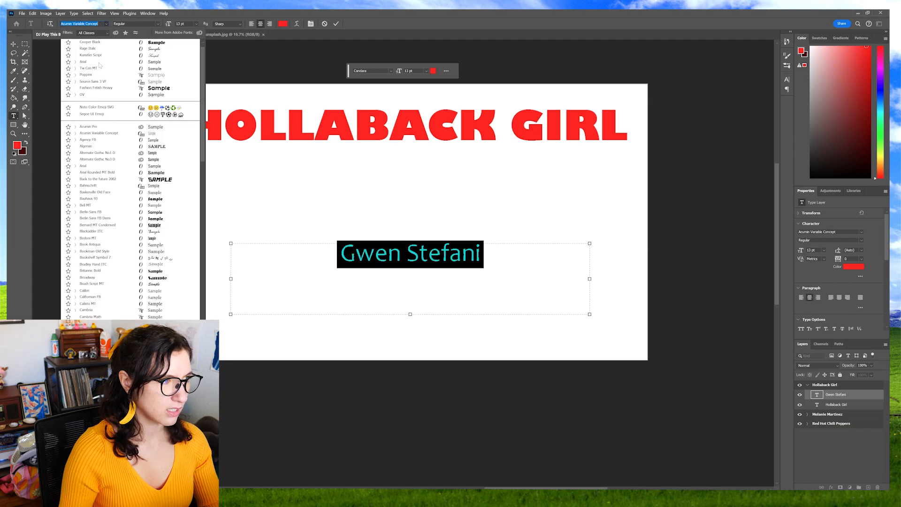
scroll(129, 179, down, 6)
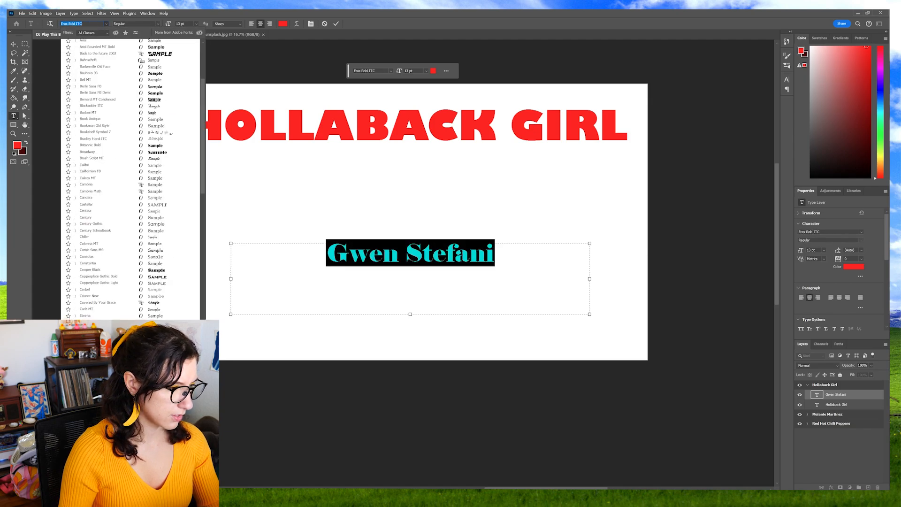
scroll(130, 180, down, 7)
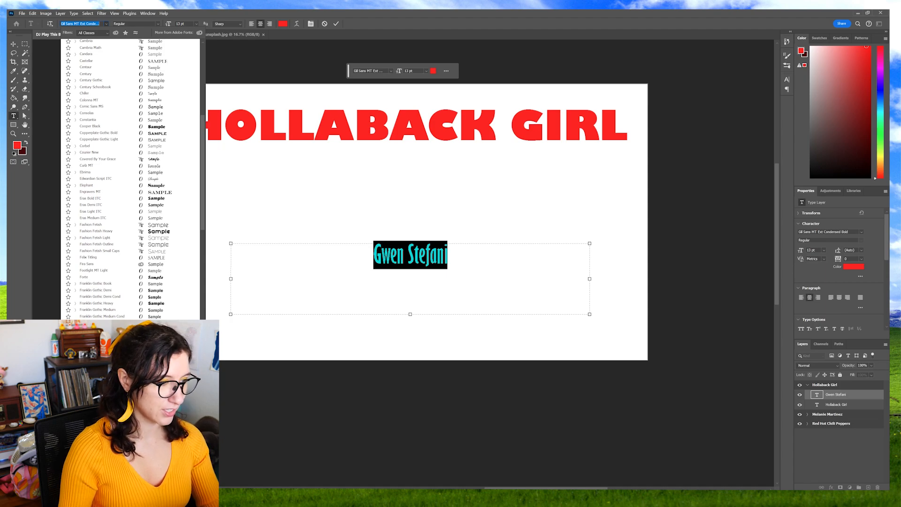
key(Return)
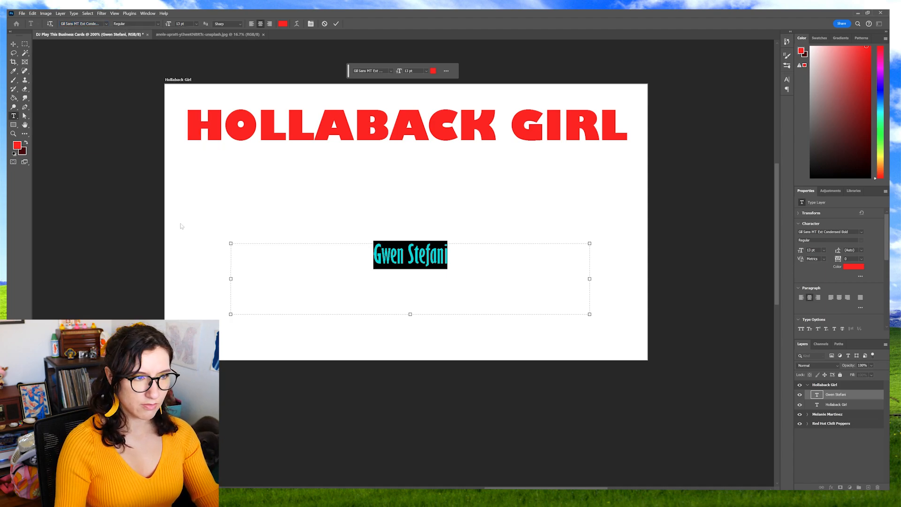
- Enlarge the Gwen Stefani text to 31 pt
click(412, 71)
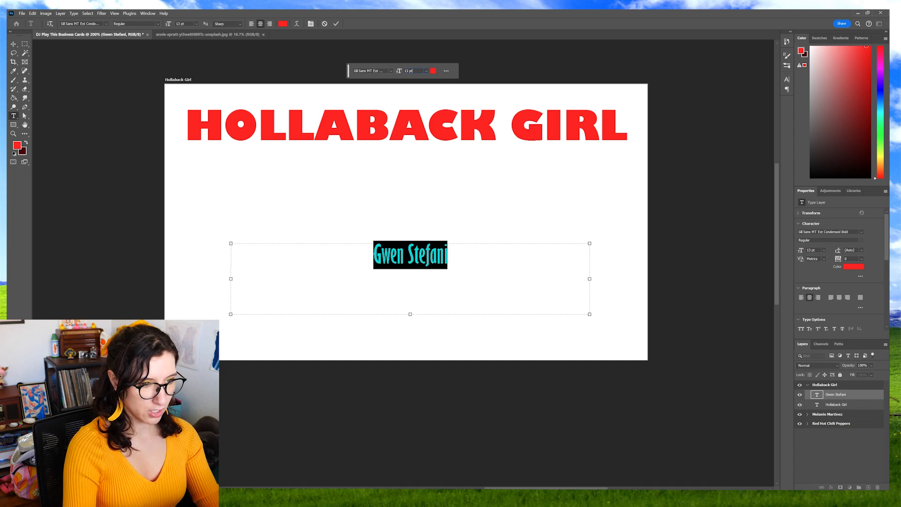
text(24)
key(Return)
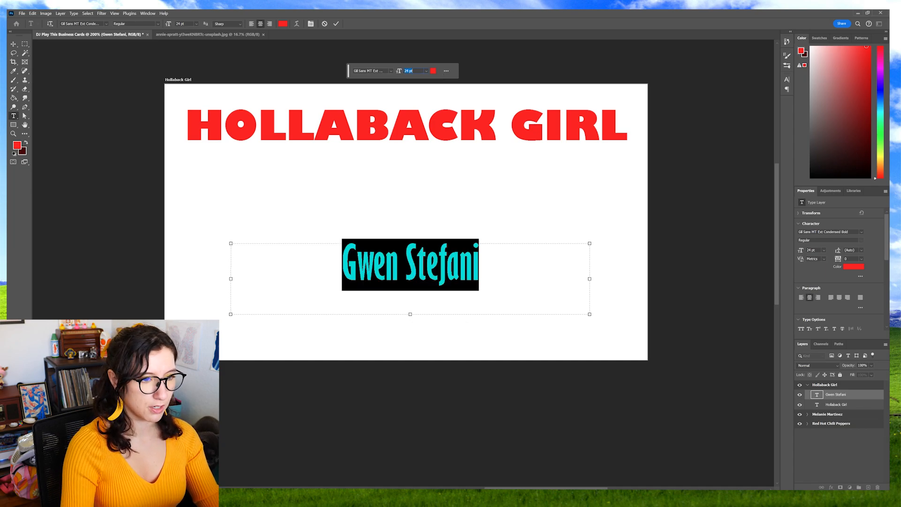
text(31)
key(Return)
- Cover the whole Hollaback Girl card with a rectangle about 1122 × 663 px filled in a bright golden yellow
click(14, 125)
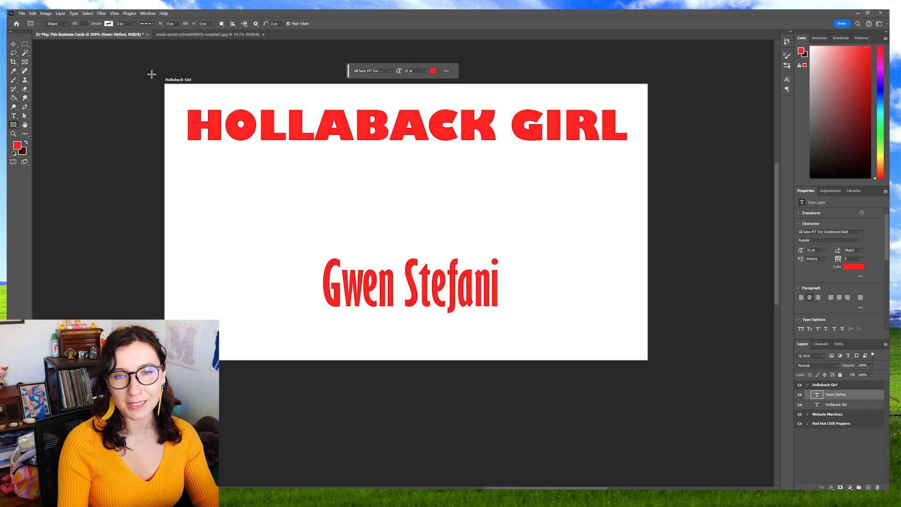
drag(151, 71, 666, 375)
click(83, 23)
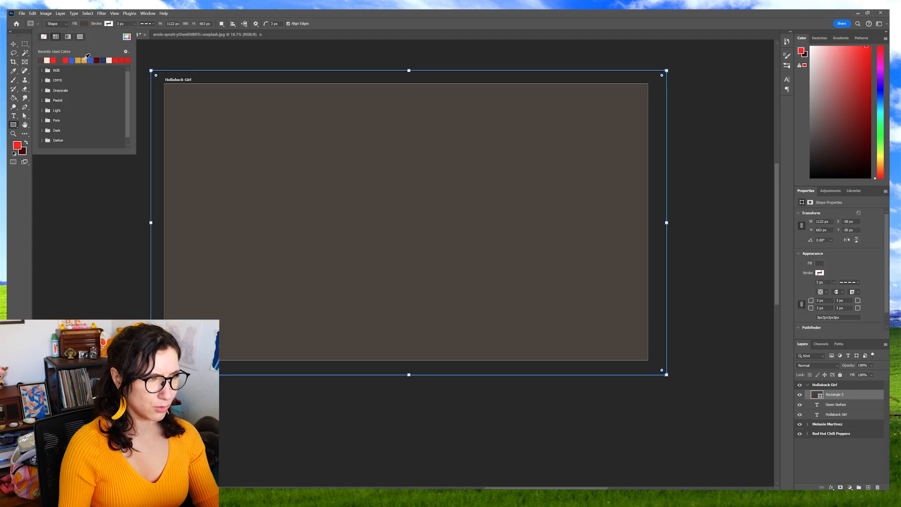
click(85, 60)
click(127, 37)
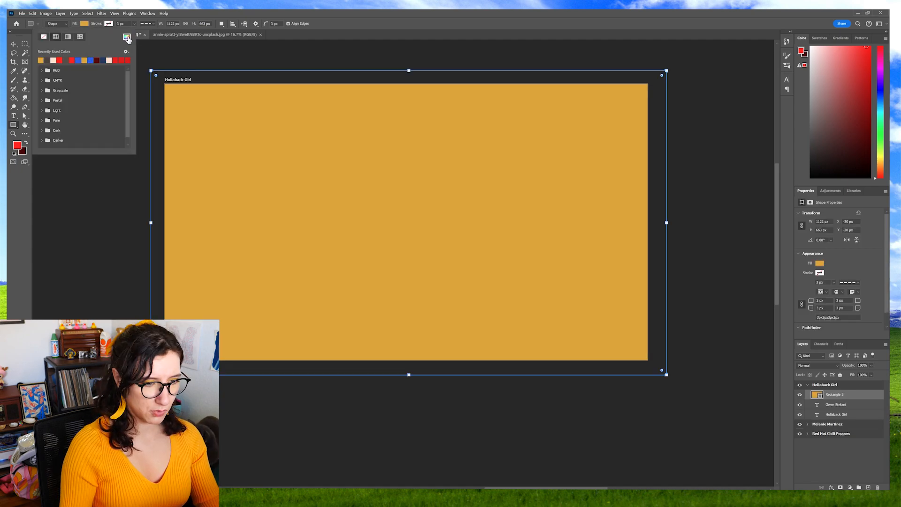
drag(558, 343, 557, 334)
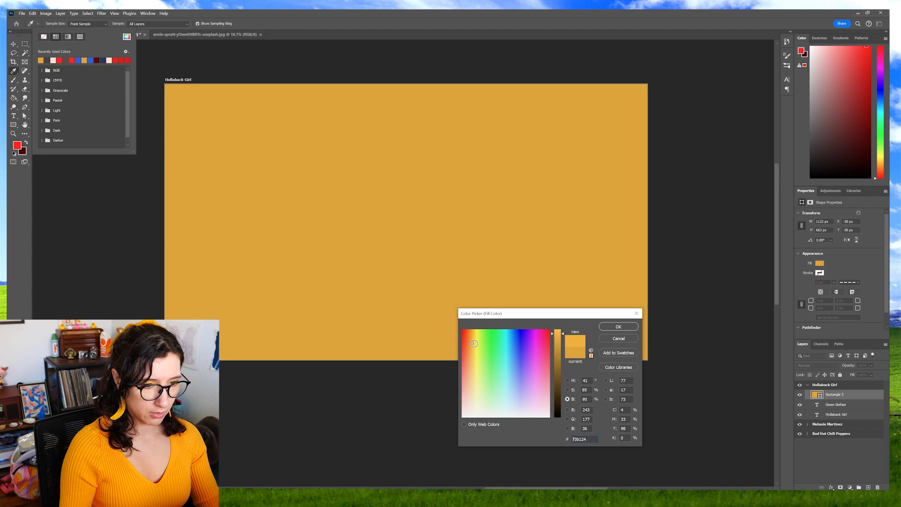
drag(474, 343, 509, 331)
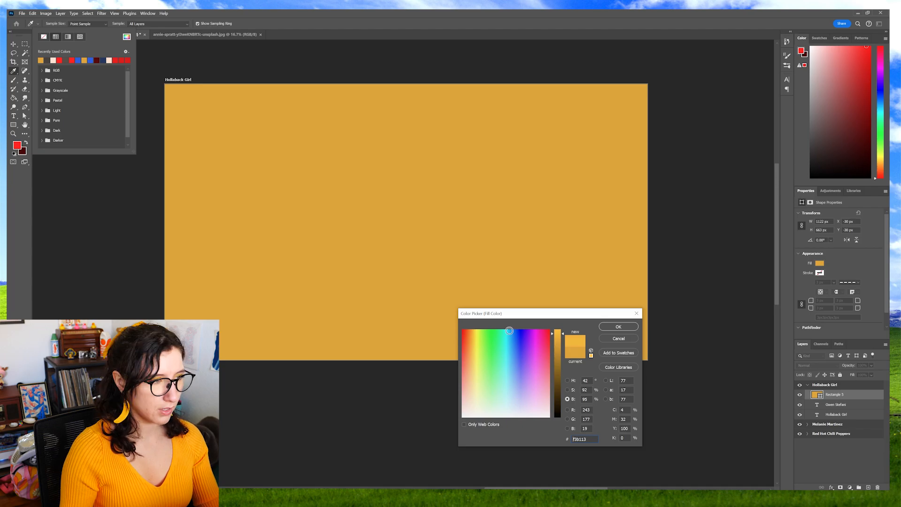
key(Return)
- Place the yellow rectangle behind both text layers and shift the HOLLABACK GIRL title slightly down
click(14, 45)
drag(833, 395, 834, 416)
drag(246, 137, 244, 143)
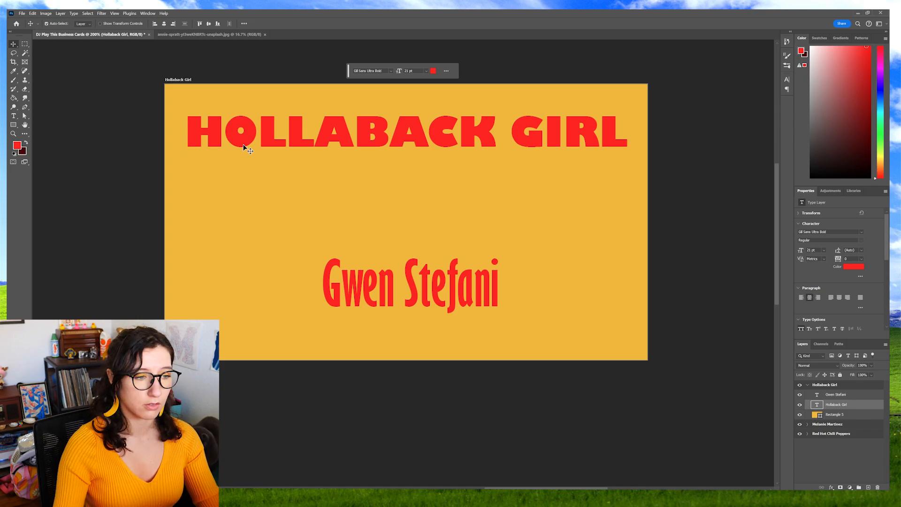
- Recolor the HOLLABACK GIRL title to the dark red 550000
click(433, 70)
click(542, 391)
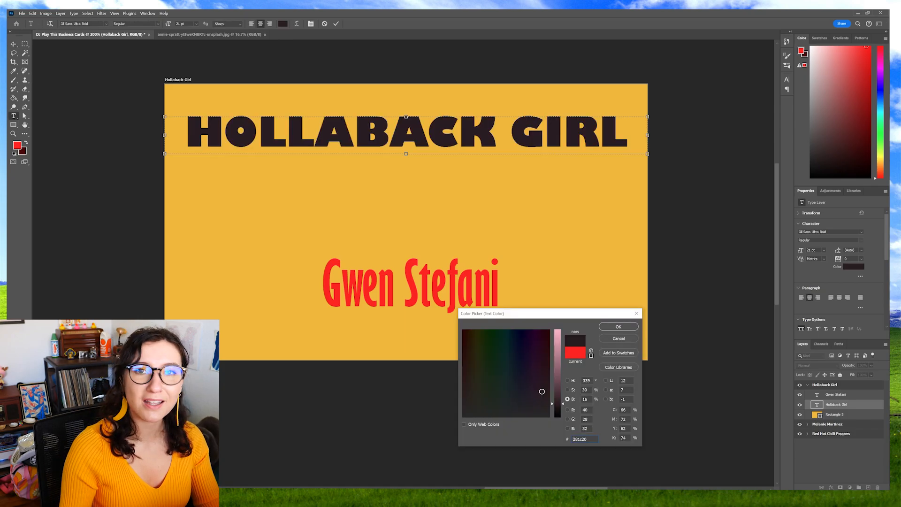
text(3d2b35)
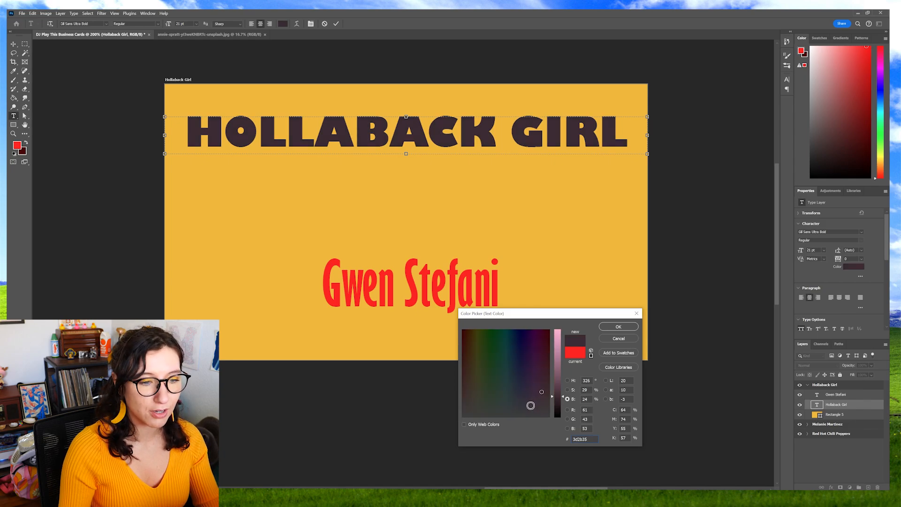
click(471, 395)
drag(471, 395, 460, 387)
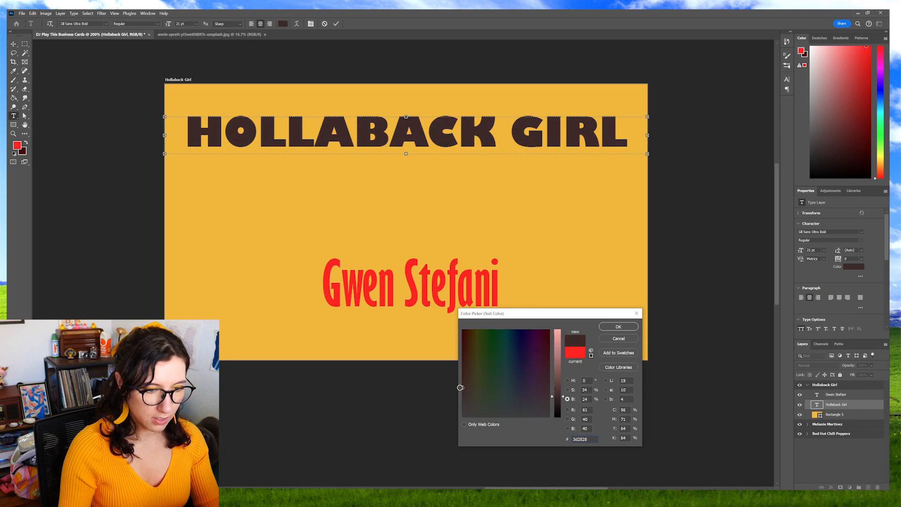
click(558, 387)
drag(558, 386, 557, 385)
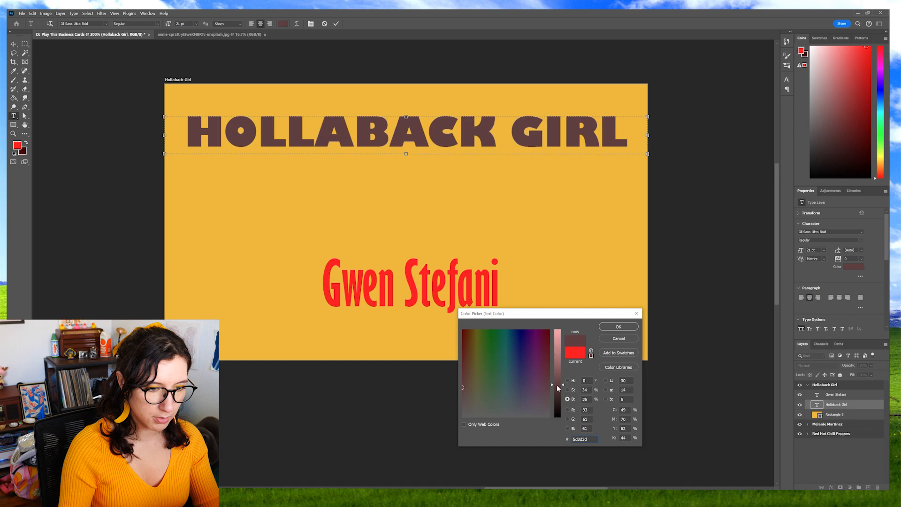
click(567, 390)
click(557, 368)
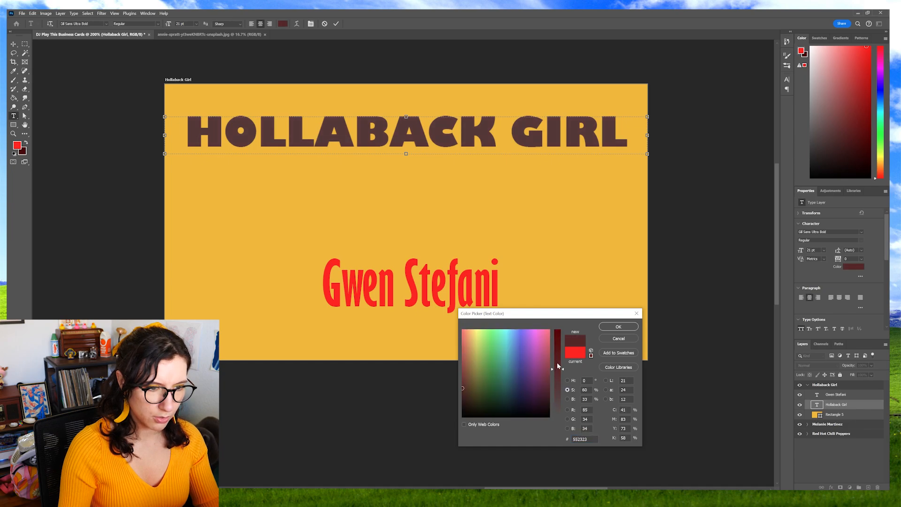
drag(556, 362, 557, 330)
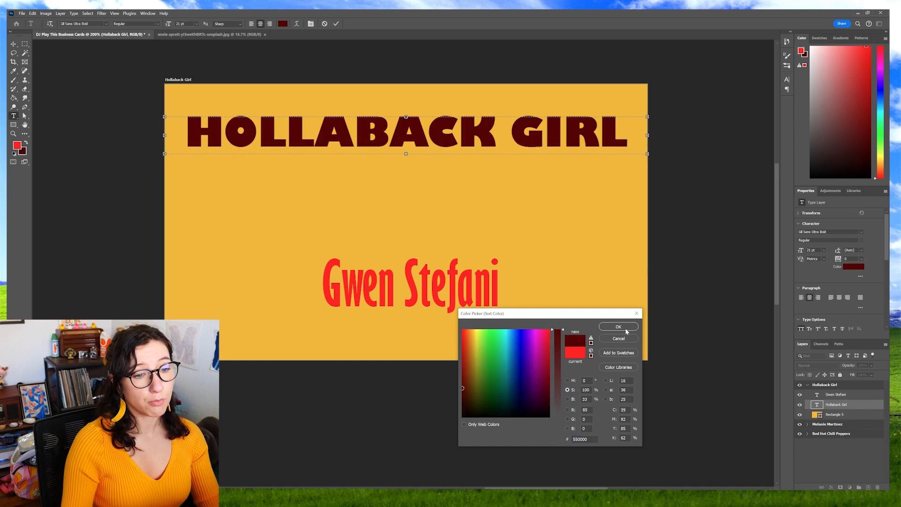
click(626, 331)
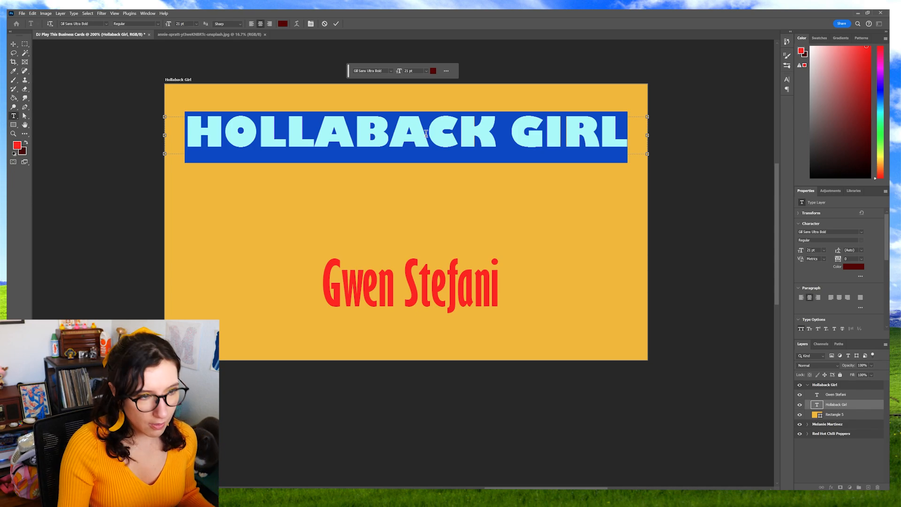
- Recolor the Gwen Stefani text to the same dark red as the title
drag(427, 134, 540, 140)
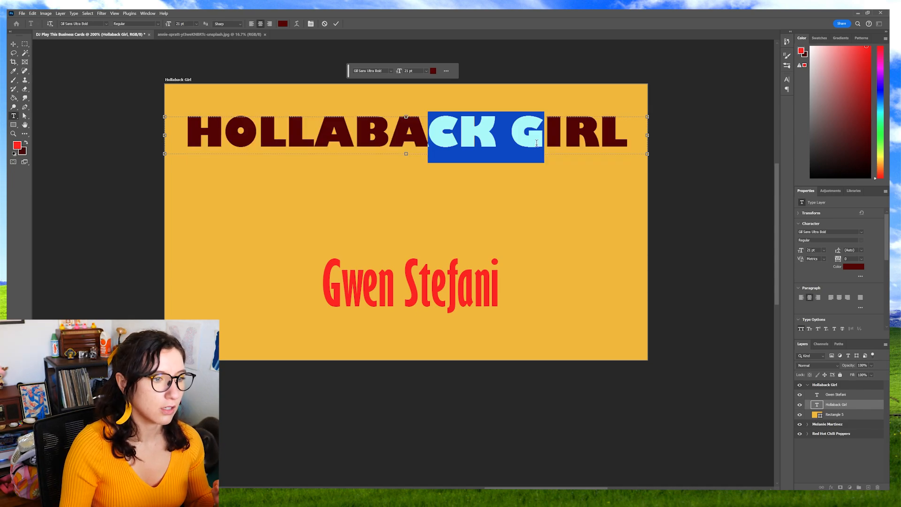
triple_click(393, 290)
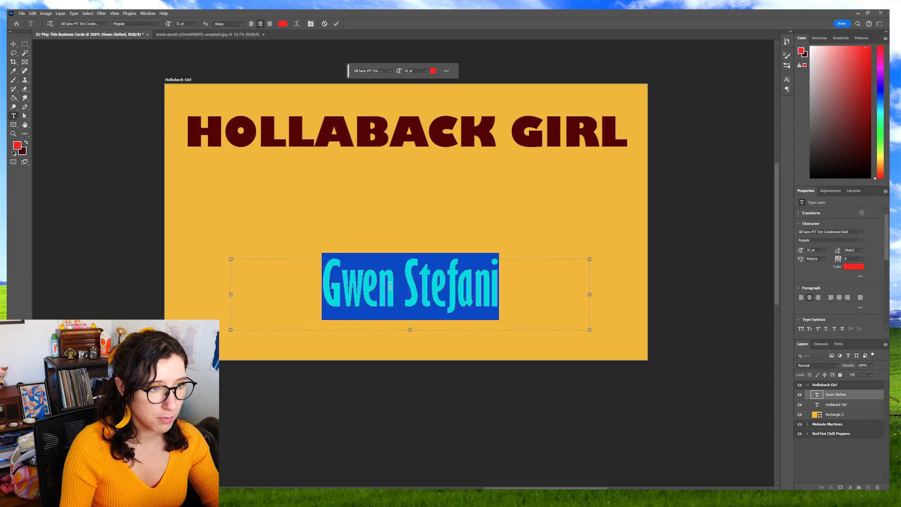
key(Escape)
key(v)
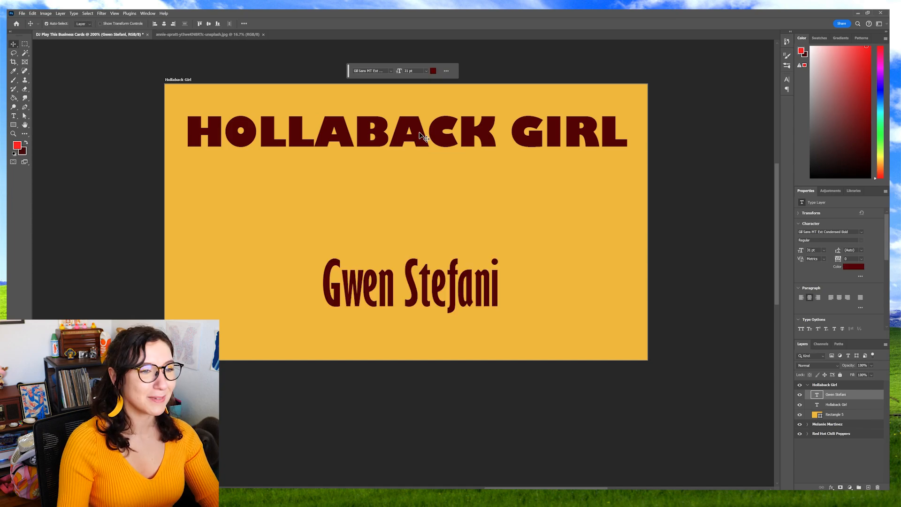
- Shift the HOLLABACK GIRL title up, duplicate it and place the copy directly below the original
drag(422, 137, 421, 126)
drag(836, 404, 868, 487)
drag(451, 137, 451, 176)
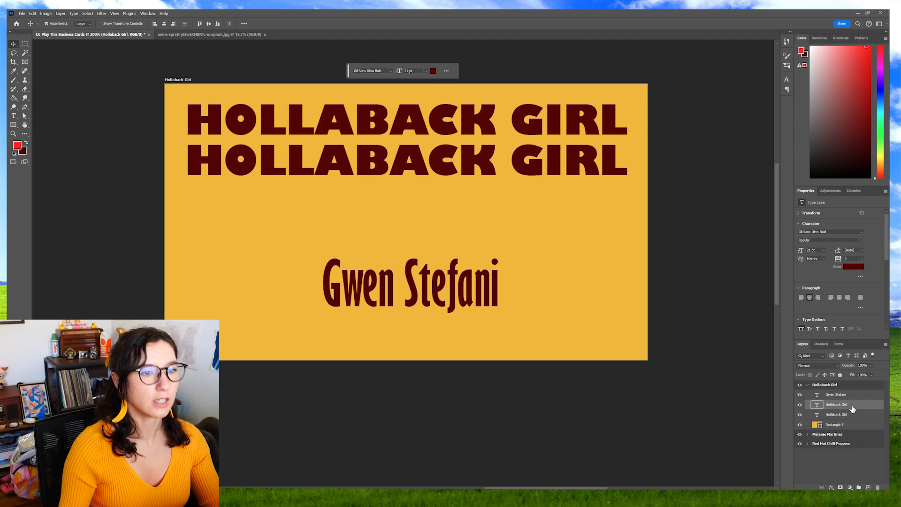
- Recolor the lower HOLLABACK GIRL copy to the card's background yellow, f3b613
drag(852, 408, 114, 153)
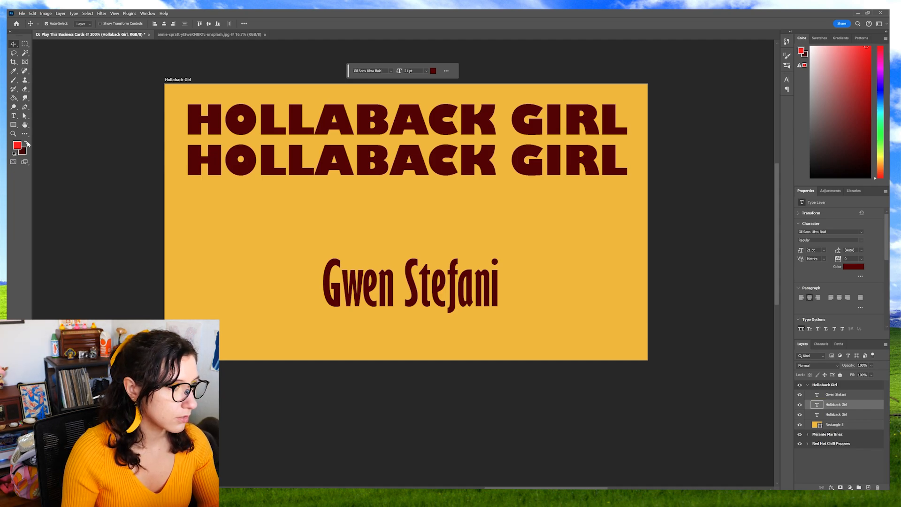
click(365, 245)
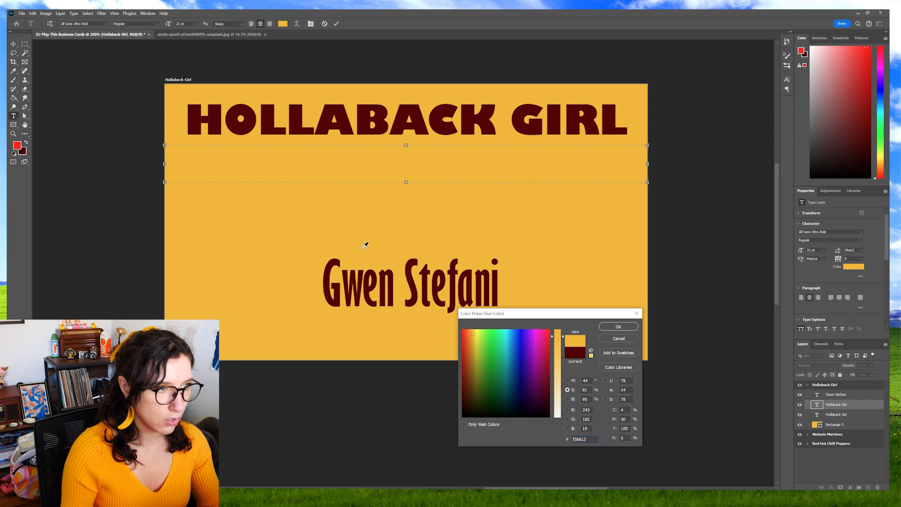
key(Return)
click(335, 25)
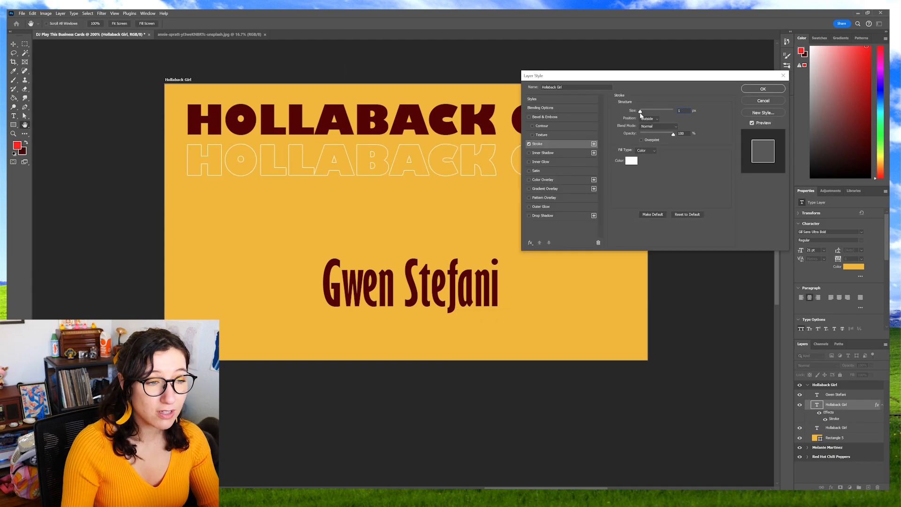
- Outline the yellow title copy with a 1 px outside stroke in the title's dark red, and duplicate it into three stacked outlines
click(633, 161)
click(483, 122)
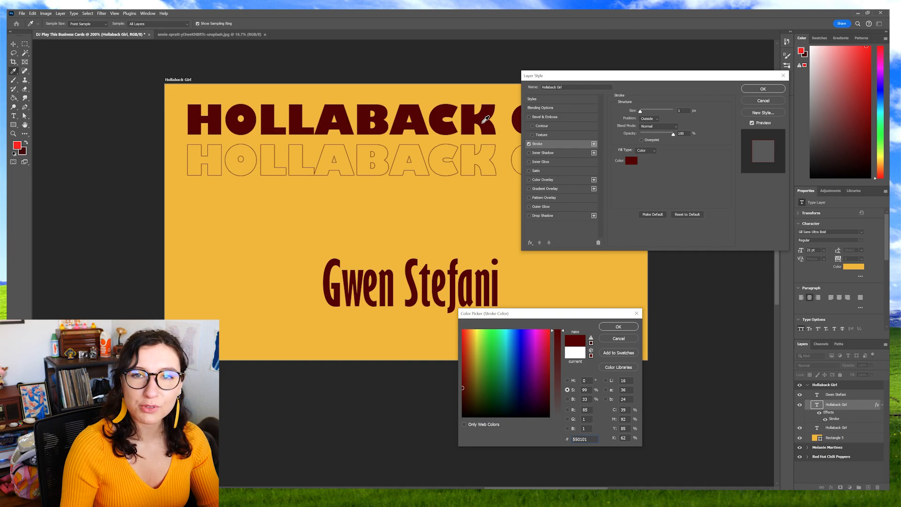
key(Return)
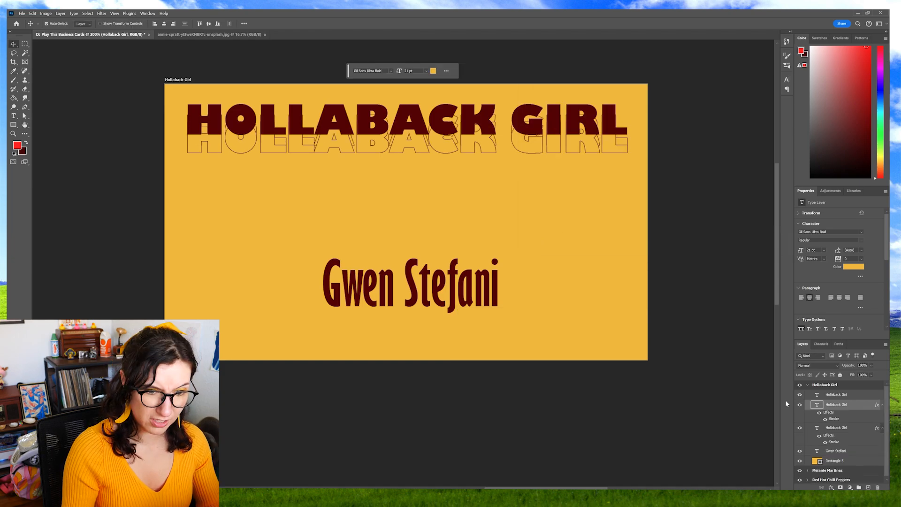
drag(836, 404, 869, 485)
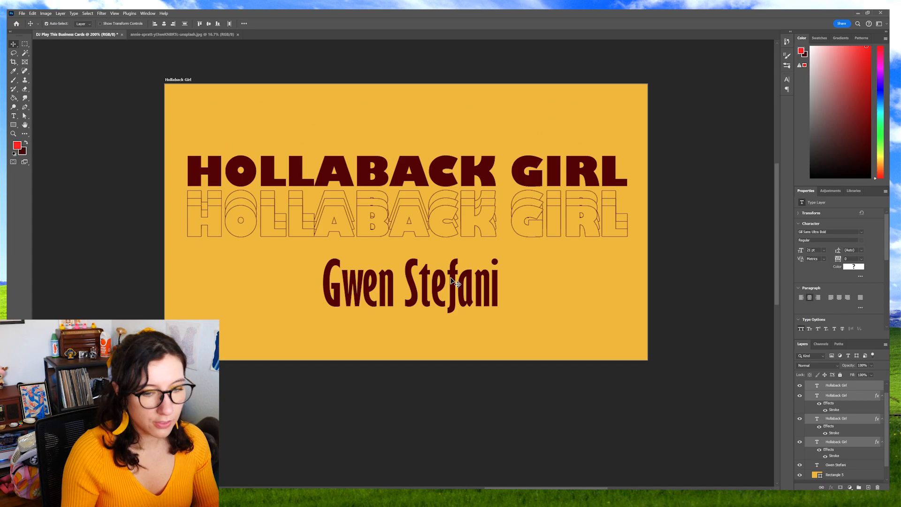
- Move the Gwen Stefani text up and stack yellow copies with dark red outlines beneath it, matching the title's effect
click(452, 281)
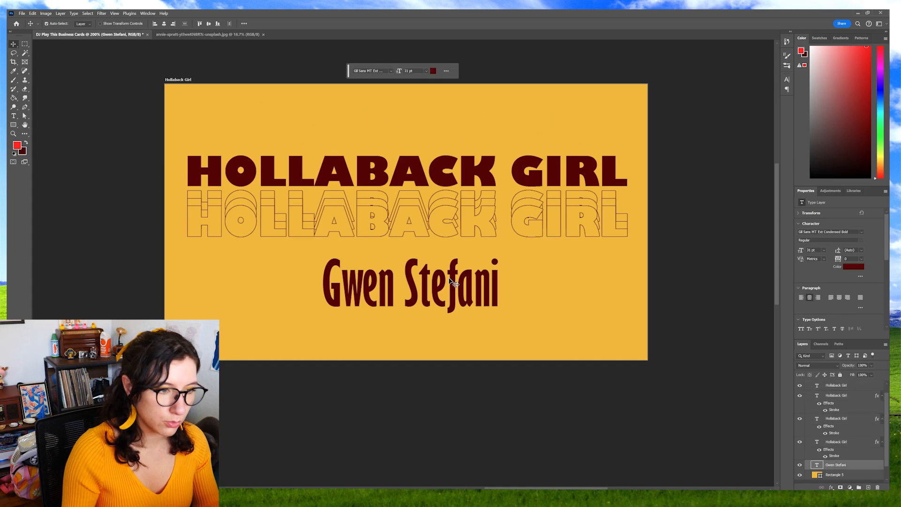
drag(452, 282, 458, 266)
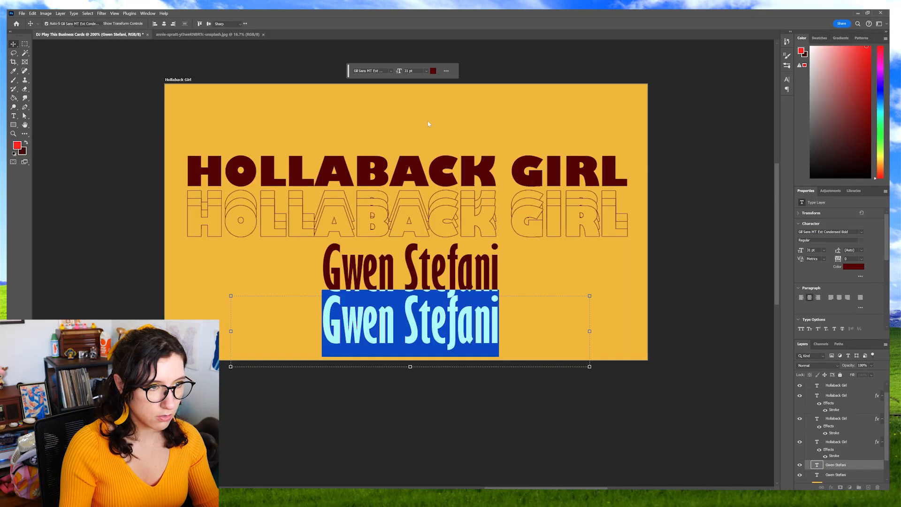
click(840, 487)
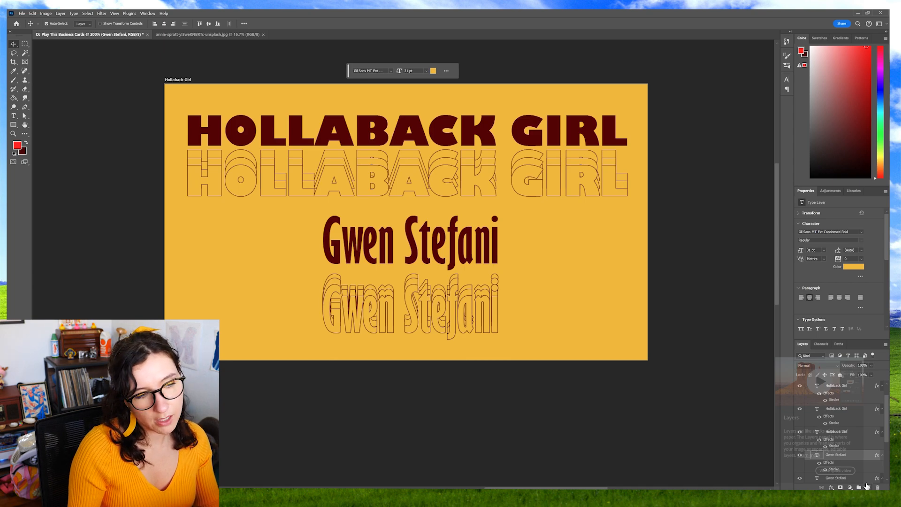
- Add a thin dark red bar about 595 × 33 px above the HOLLABACK GIRL title and adjust its position
click(560, 287)
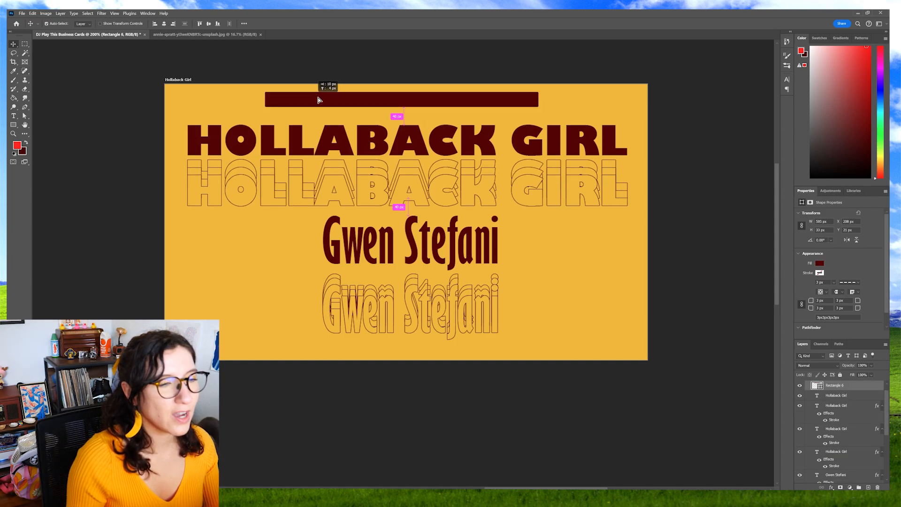
drag(317, 99, 326, 100)
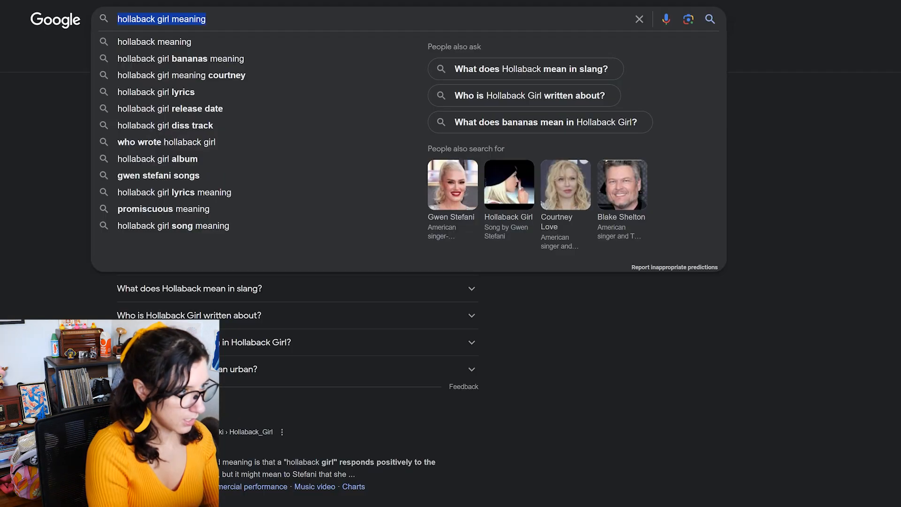
- Switch to Google and search for a "banana illustration" among the image results
text(banana illustration)
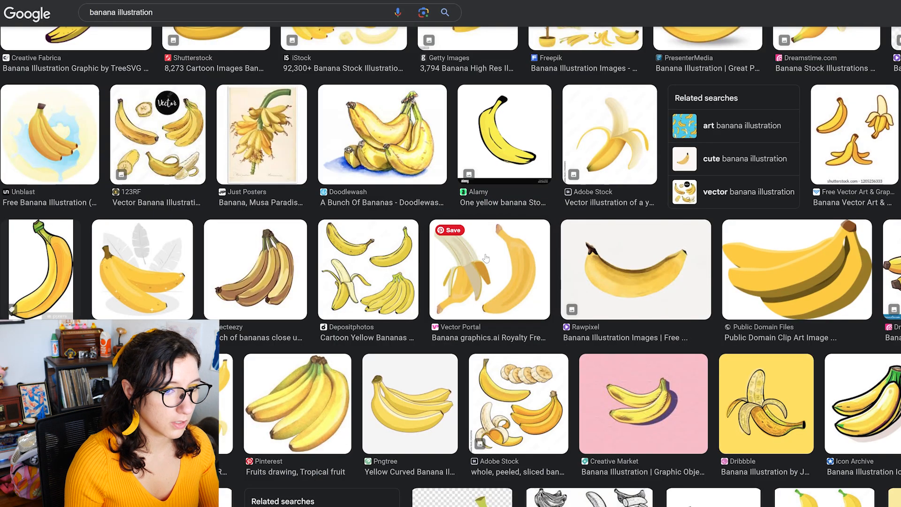
scroll(508, 131, up, 1)
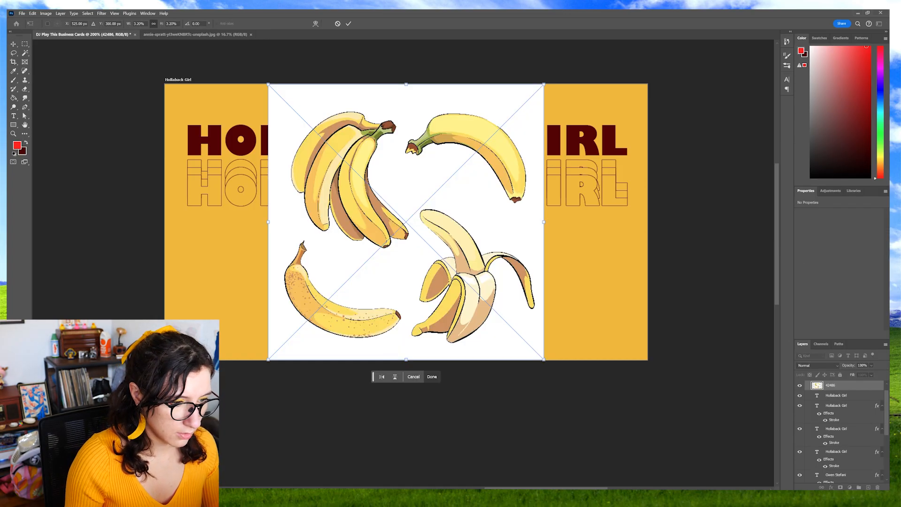
- Place the banana bunch beside the Gwen Stefani text, masking out the other bananas, blend it as Soft Light, and mirror a copy on the opposite side
drag(401, 219, 322, 245)
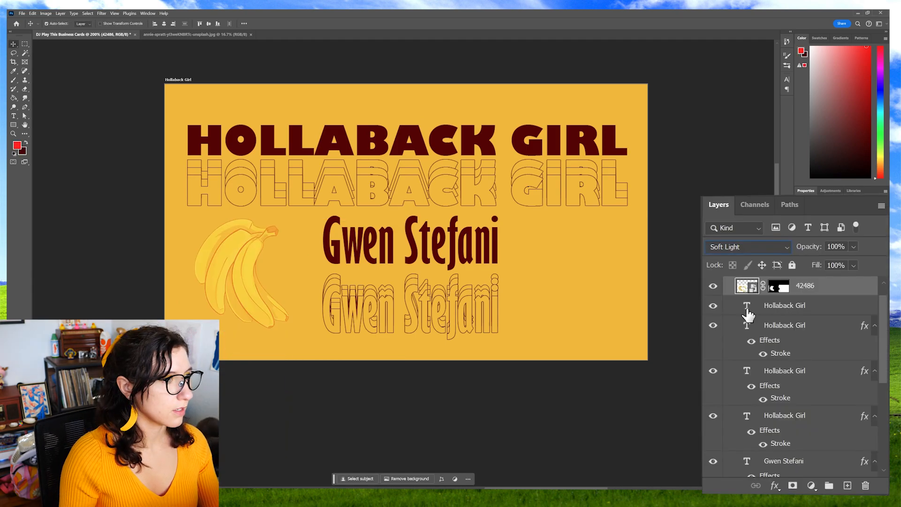
scroll(749, 312, down, 1)
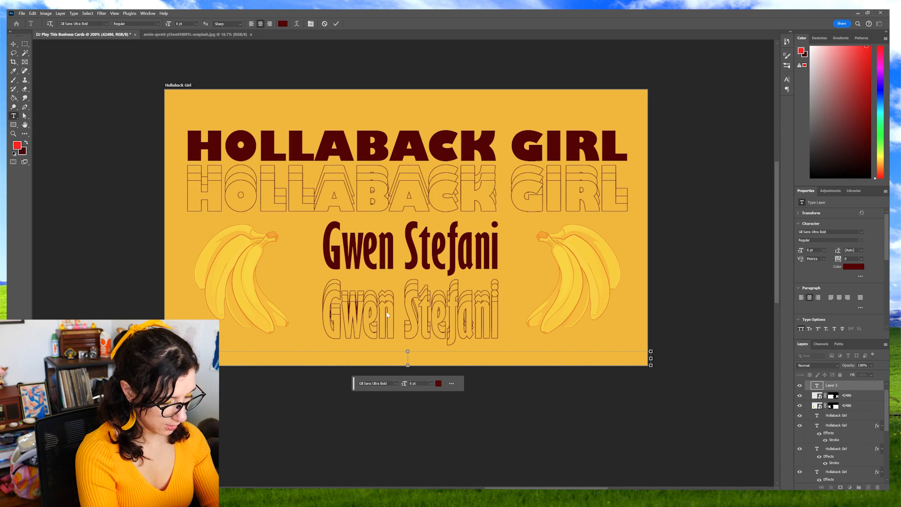
- Add centered dark red BANANAS text in 6 pt Gill Sans Ultra Bold along the card's lower edge
text(bANANAS)
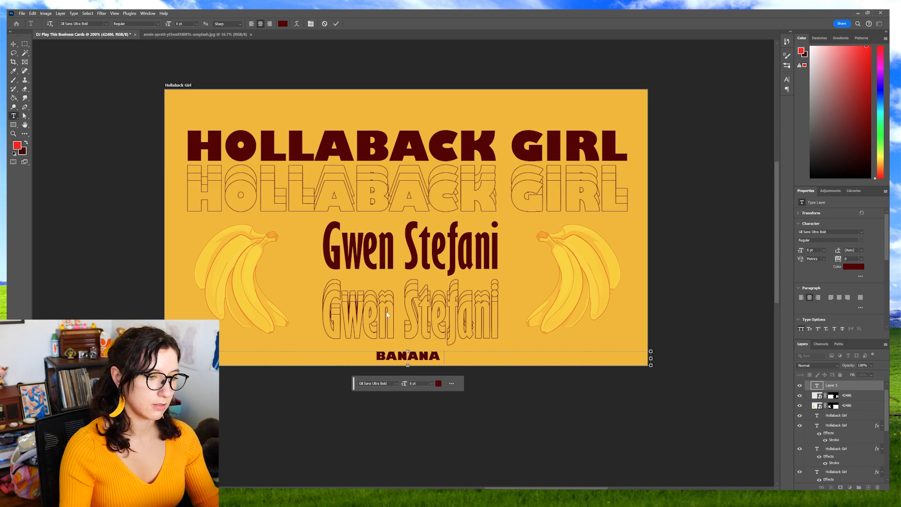
double_click(411, 356)
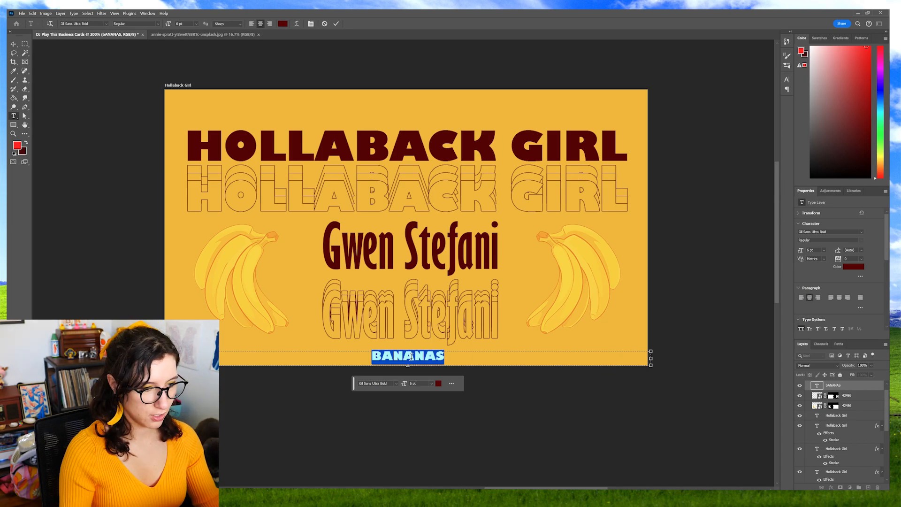
click(380, 356)
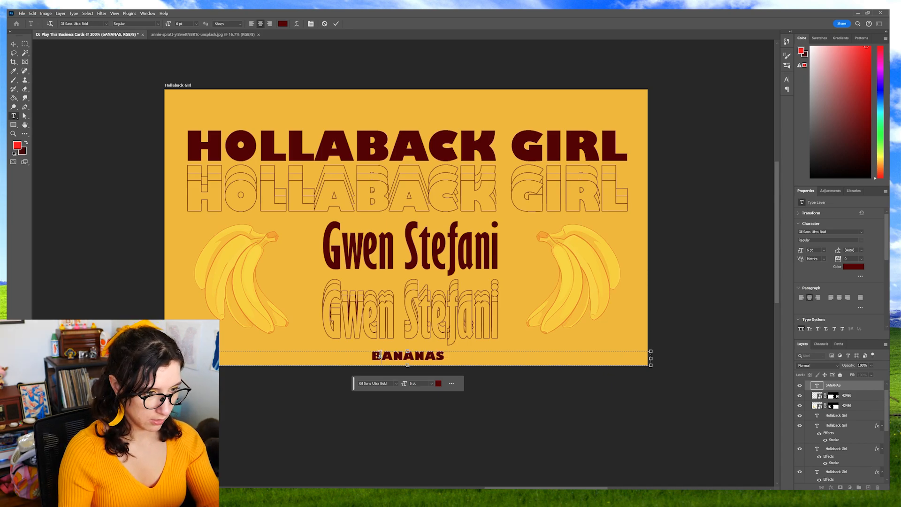